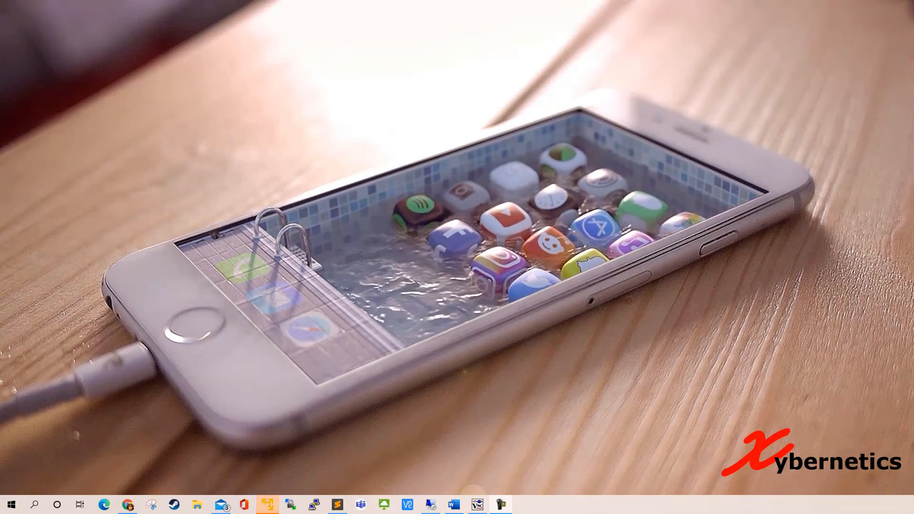
- Bring up the target machine's VNC session and the engineering workstation's remote desktop session side by side
{"action": "left_click", "coordinate": [478, 505]}
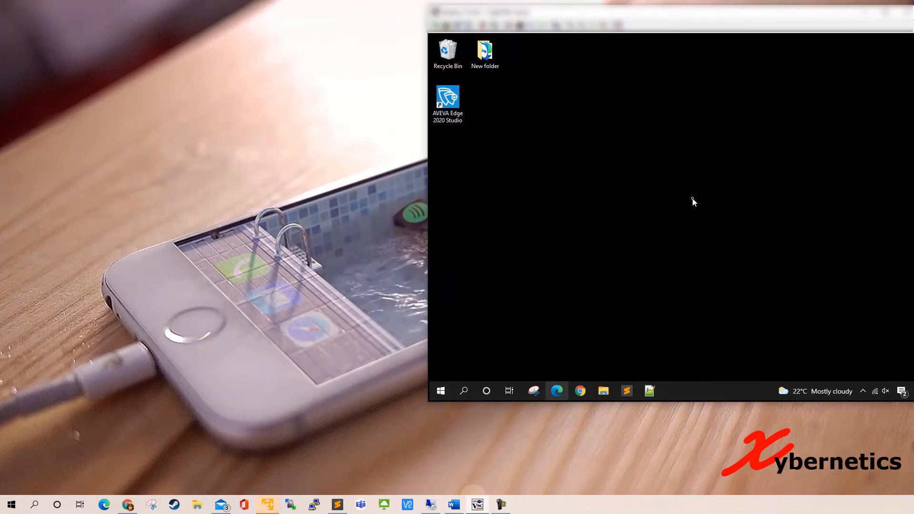
{"action": "left_click", "coordinate": [431, 504]}
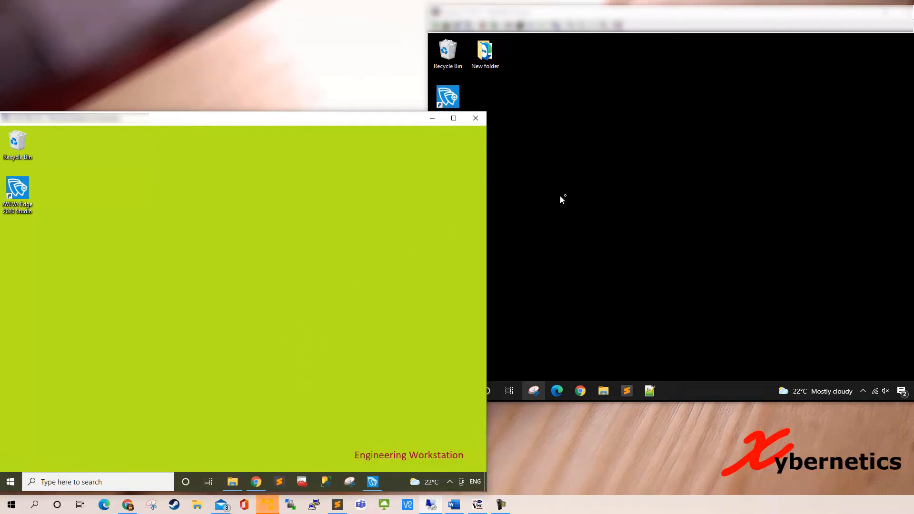
{"action": "left_click", "coordinate": [636, 190]}
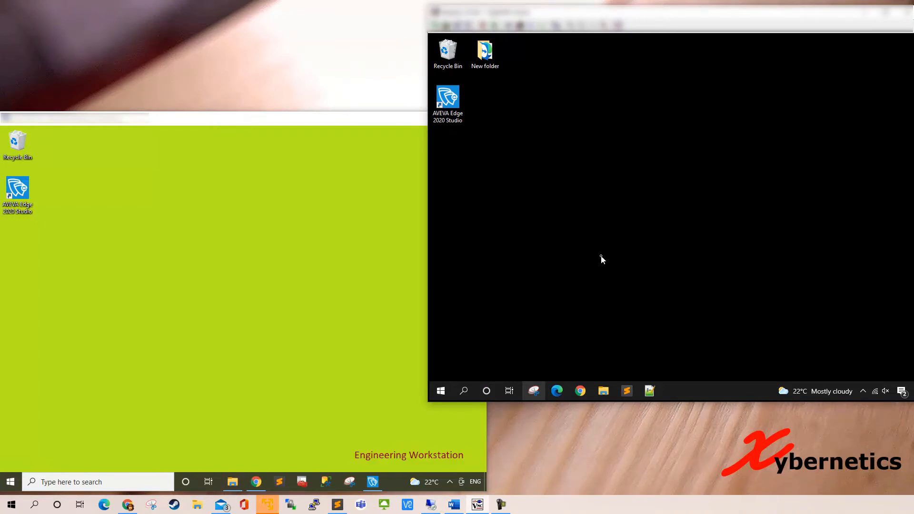
{"action": "left_click", "coordinate": [315, 267]}
{"action": "left_click", "coordinate": [581, 206]}
{"action": "left_click", "coordinate": [324, 266]}
{"action": "left_click", "coordinate": [525, 223]}
{"action": "left_click", "coordinate": [386, 303]}
- On the target machine, browse to C:\Program Files (x86)\AVEVA\AVEVA Edge 2020\Bin in File Explorer
{"action": "left_click", "coordinate": [636, 243]}
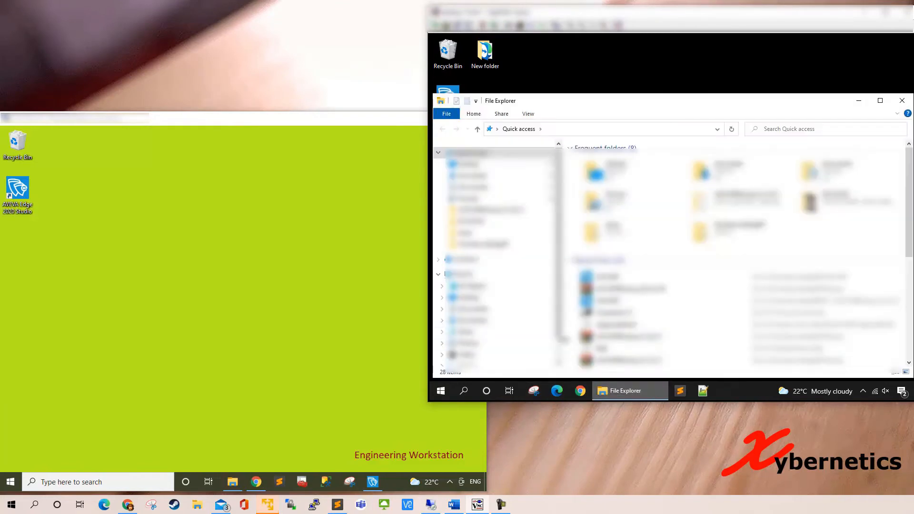
{"action": "scroll", "coordinate": [471, 334], "scroll_direction": "down", "scroll_amount": 2}
{"action": "double_click", "coordinate": [476, 335]}
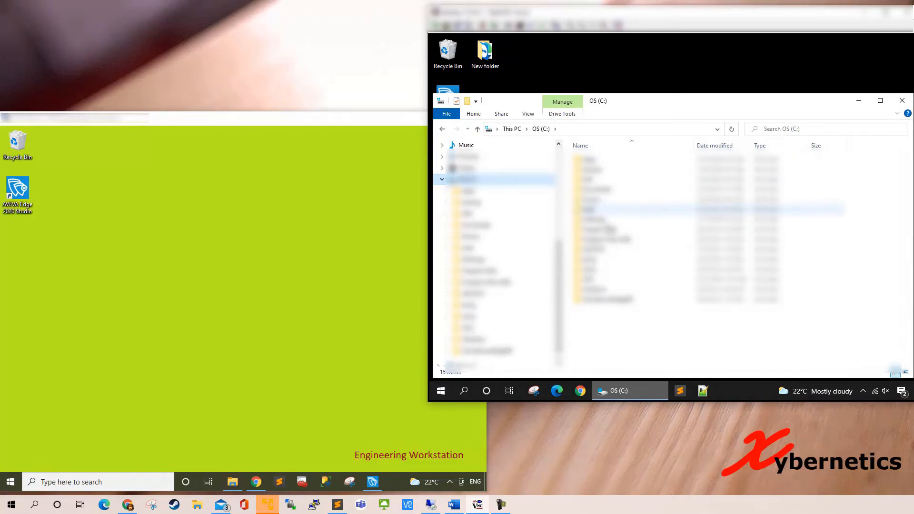
{"action": "double_click", "coordinate": [615, 241]}
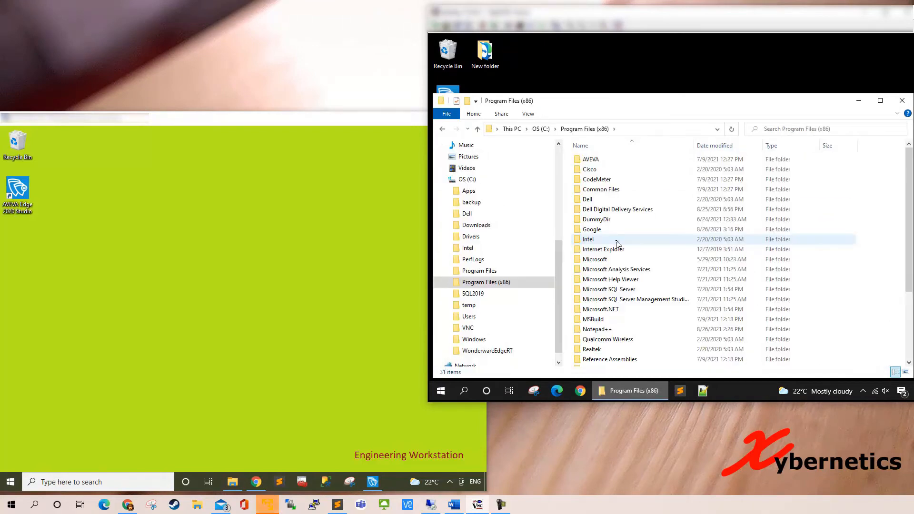
{"action": "double_click", "coordinate": [587, 160]}
{"action": "double_click", "coordinate": [583, 161]}
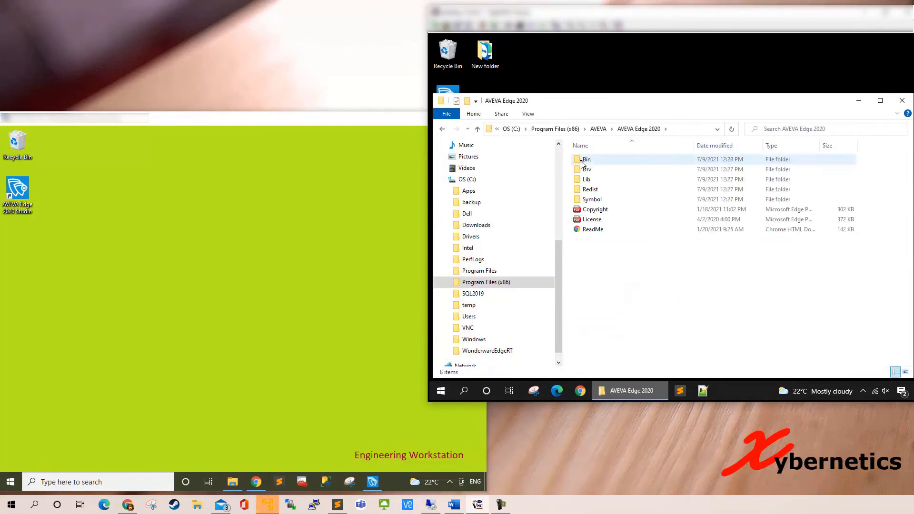
{"action": "double_click", "coordinate": [584, 161]}
- Launch the CEServer application from the Bin folder and minimize the folder window
{"action": "left_click", "coordinate": [619, 339]}
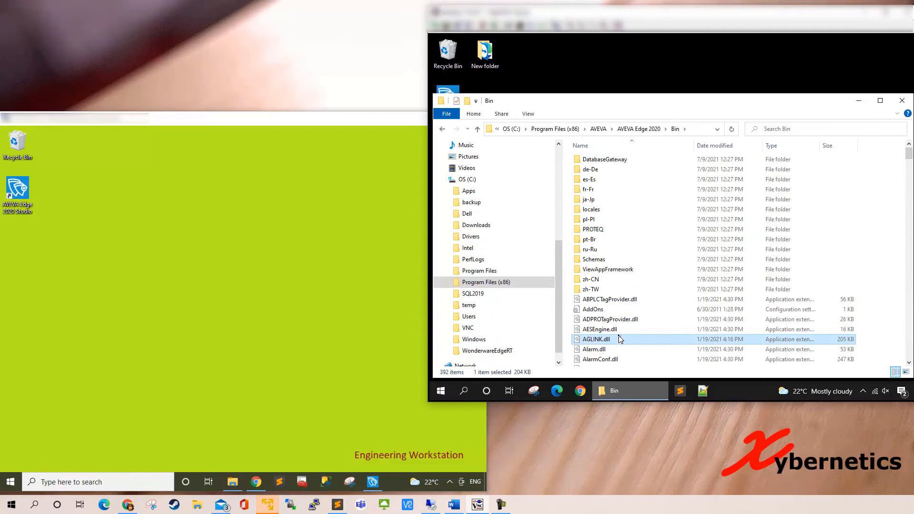
{"action": "scroll", "coordinate": [619, 339], "scroll_direction": "down", "scroll_amount": 10}
{"action": "left_click", "coordinate": [585, 267]}
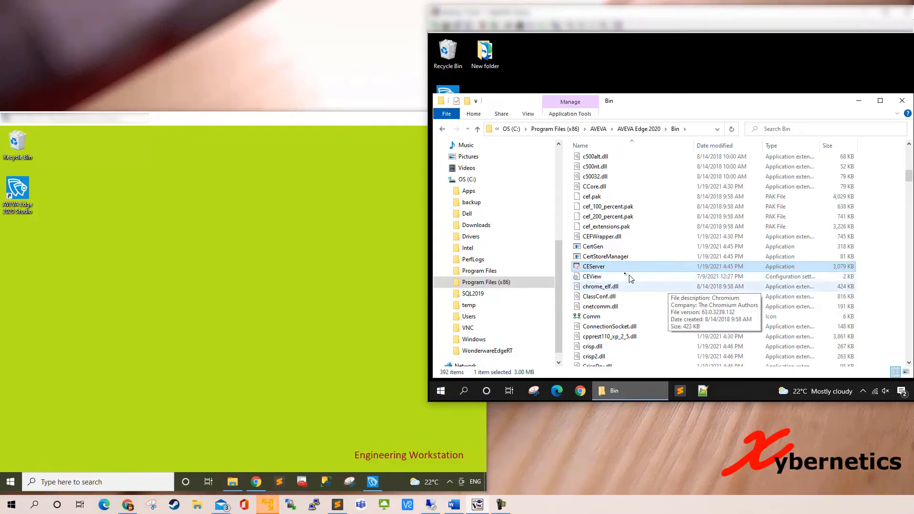
{"action": "double_click", "coordinate": [610, 269]}
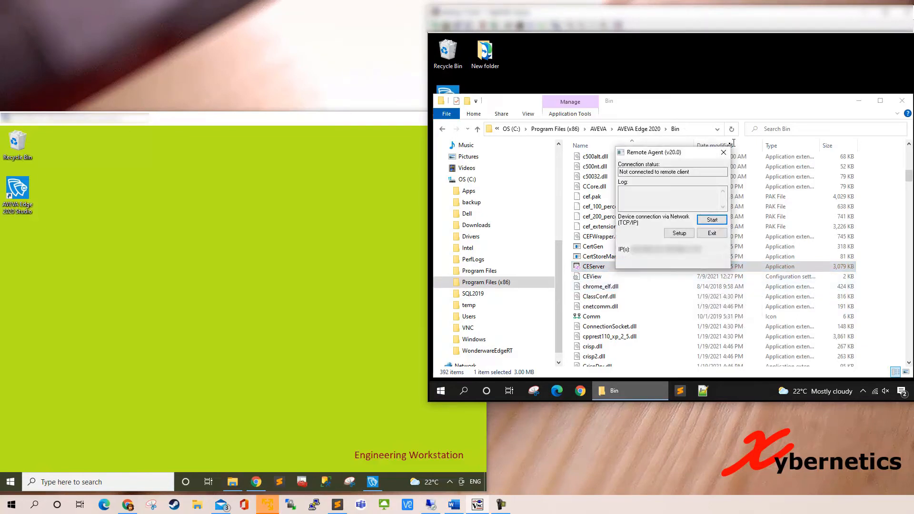
{"action": "left_click", "coordinate": [858, 103]}
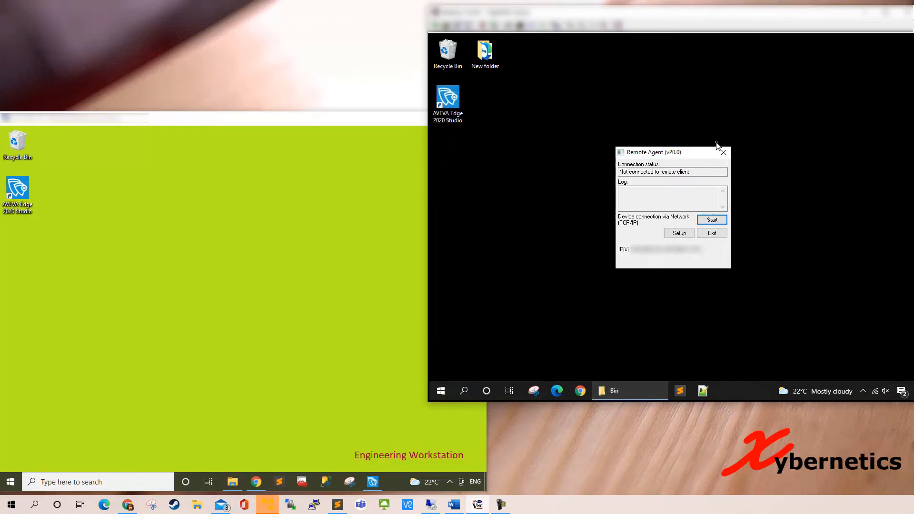
- Examine the Remote Agent's IP address and its setup for users allowed to connect, leaving without adding a user
{"action": "left_click_drag", "start_coordinate": [686, 249], "coordinate": [631, 249]}
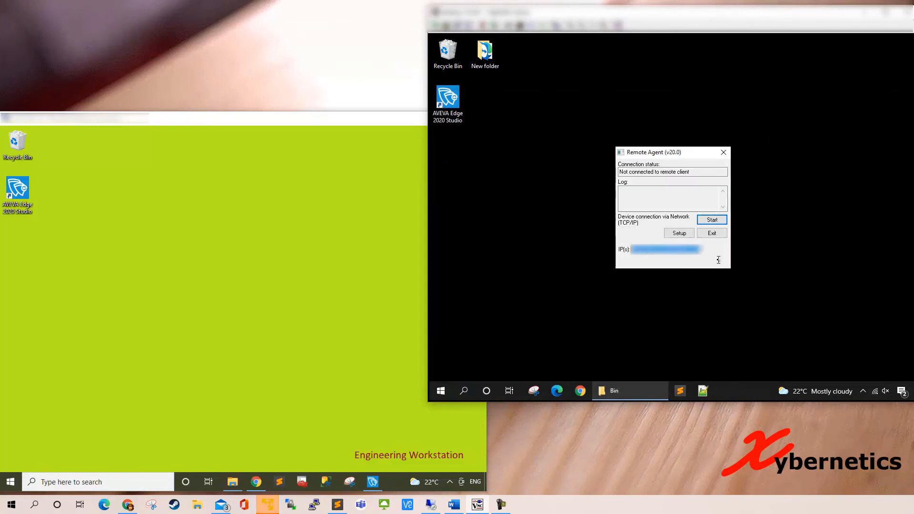
{"action": "left_click", "coordinate": [683, 236]}
{"action": "left_click", "coordinate": [657, 256]}
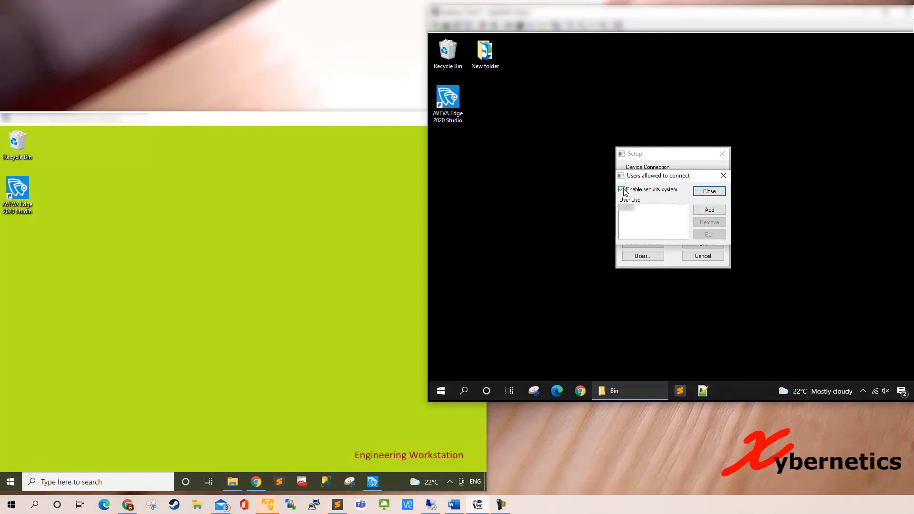
{"action": "left_click", "coordinate": [704, 210]}
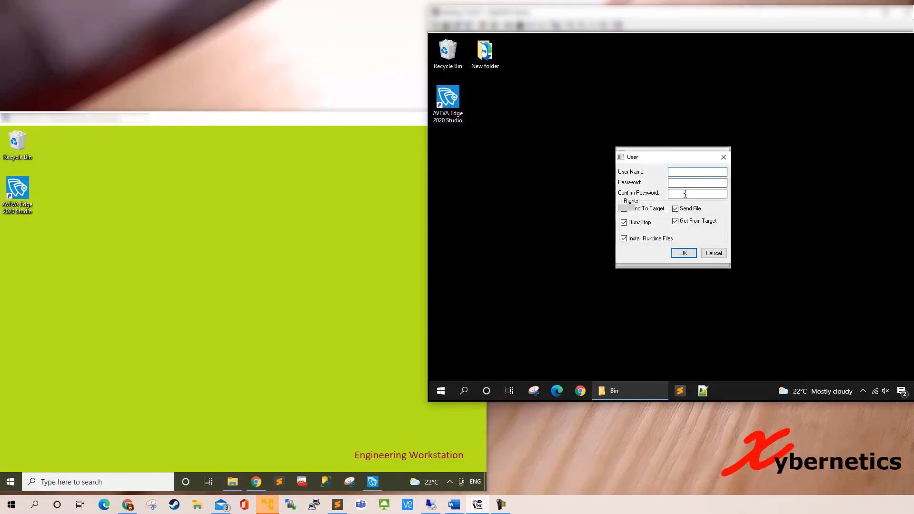
{"action": "left_click", "coordinate": [723, 157]}
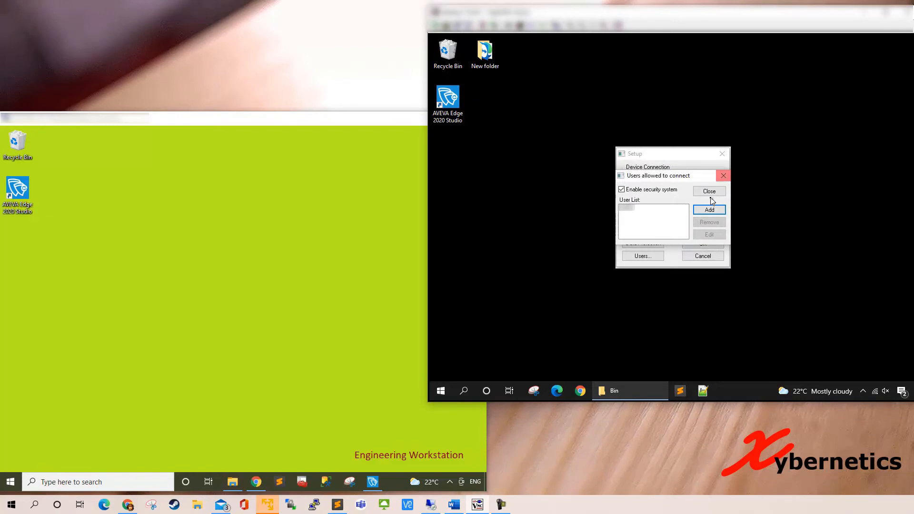
{"action": "left_click", "coordinate": [636, 208]}
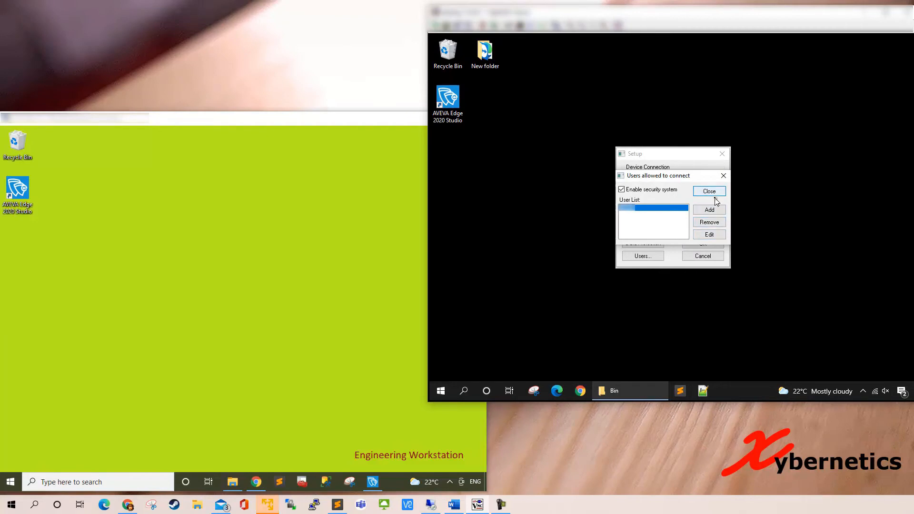
{"action": "left_click", "coordinate": [422, 280]}
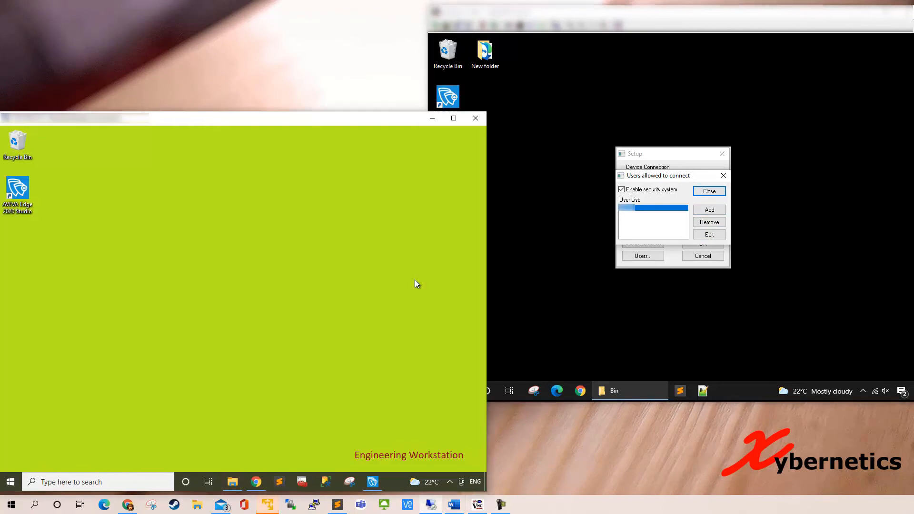
{"action": "left_click", "coordinate": [709, 192]}
{"action": "left_click", "coordinate": [702, 256]}
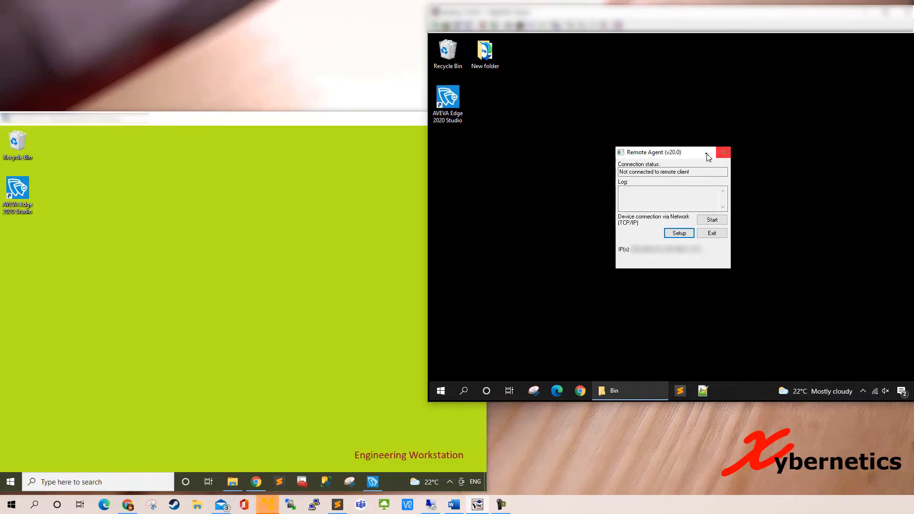
- Check the target machine's hidden tray icons for the running Remote Agent
{"action": "left_click", "coordinate": [863, 392]}
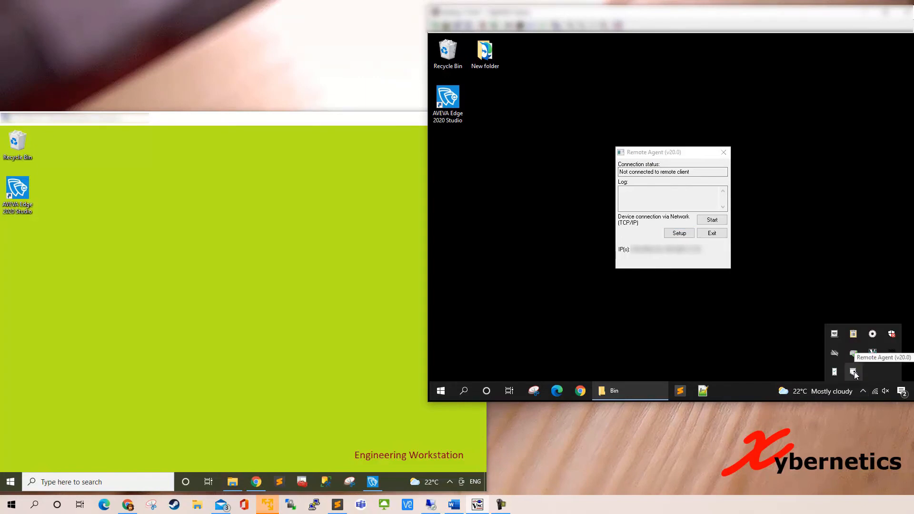
{"action": "left_click", "coordinate": [767, 311]}
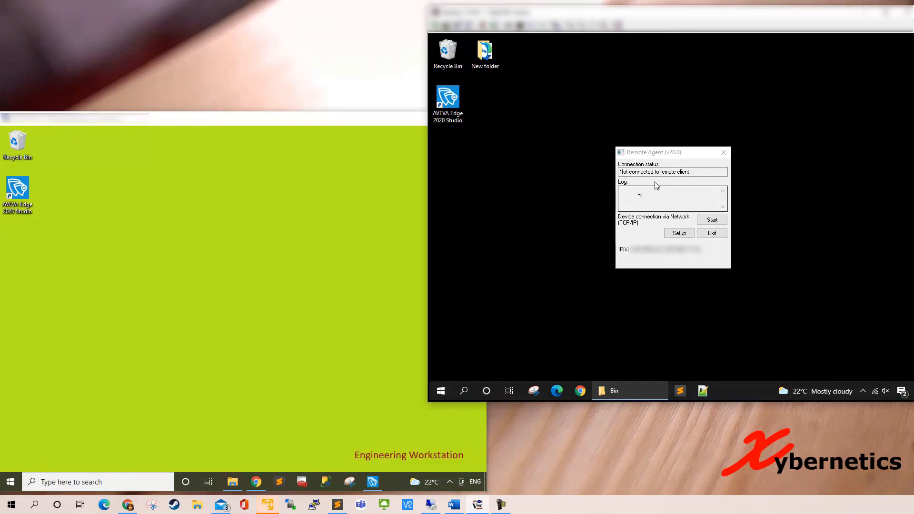
- On the engineering workstation, open Remote Management in AVEVA Edge and compare the target host with the Remote Agent's IP address
{"action": "left_click", "coordinate": [275, 331]}
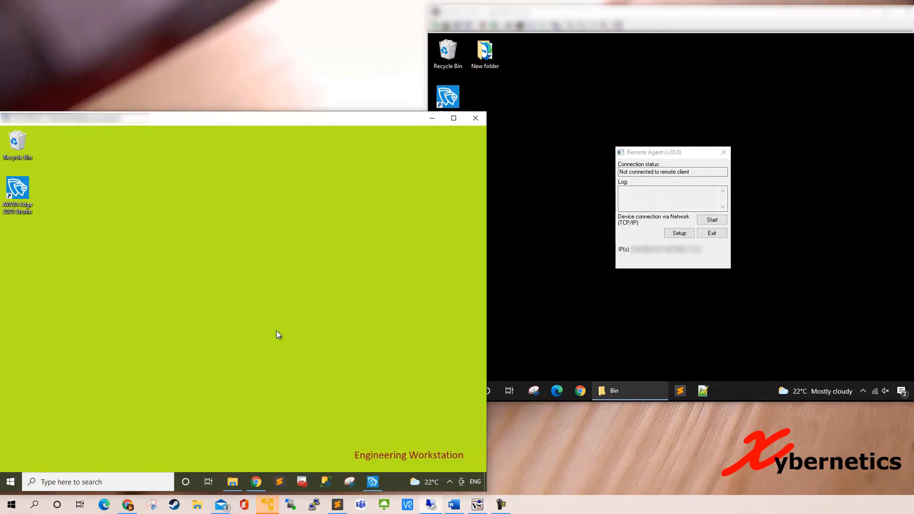
{"action": "left_click", "coordinate": [372, 482]}
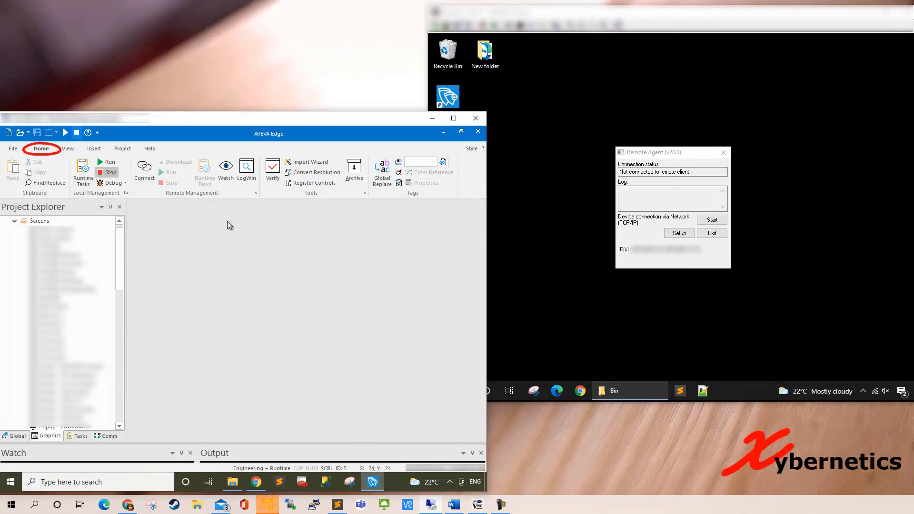
{"action": "left_click", "coordinate": [144, 172]}
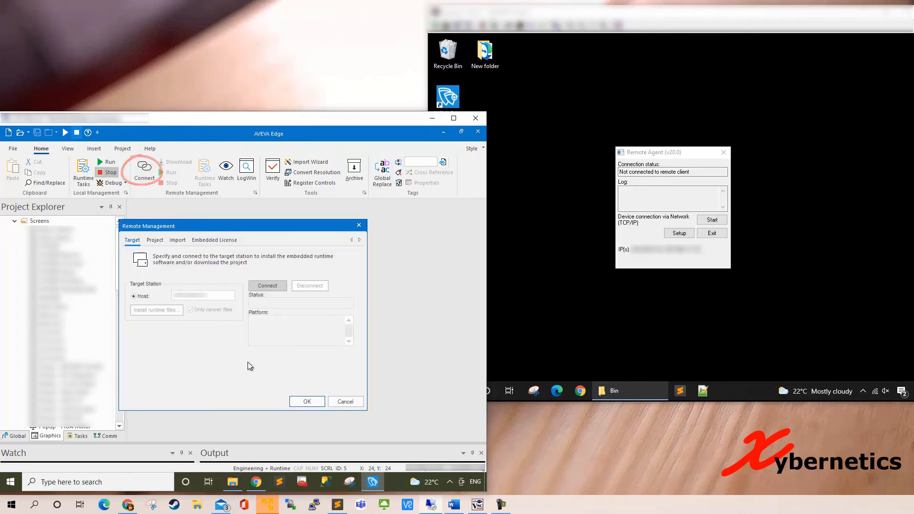
{"action": "double_click", "coordinate": [169, 298]}
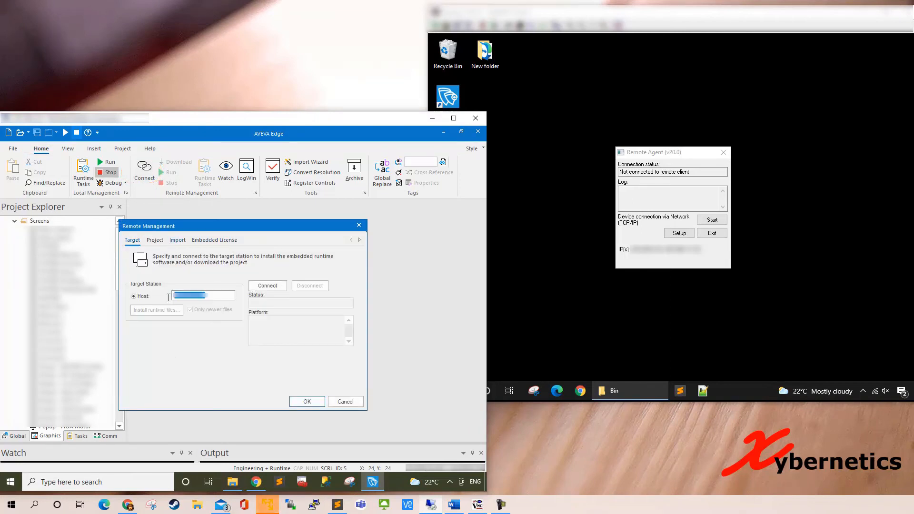
{"action": "left_click", "coordinate": [510, 196]}
{"action": "left_click_drag", "start_coordinate": [703, 249], "coordinate": [630, 249]}
- Connect to the target station and log on by entering the account password
{"action": "left_click", "coordinate": [266, 287]}
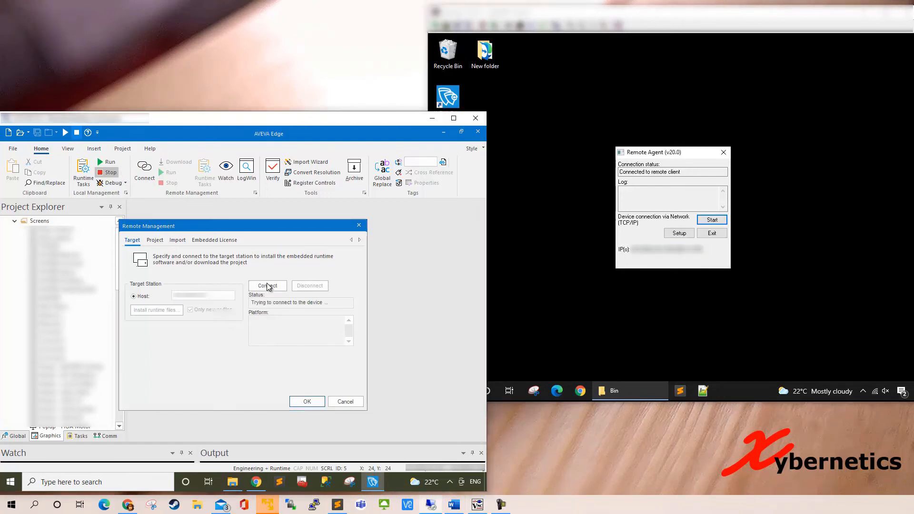
{"action": "left_click", "coordinate": [254, 326]}
{"action": "type", "text": "••••••"}
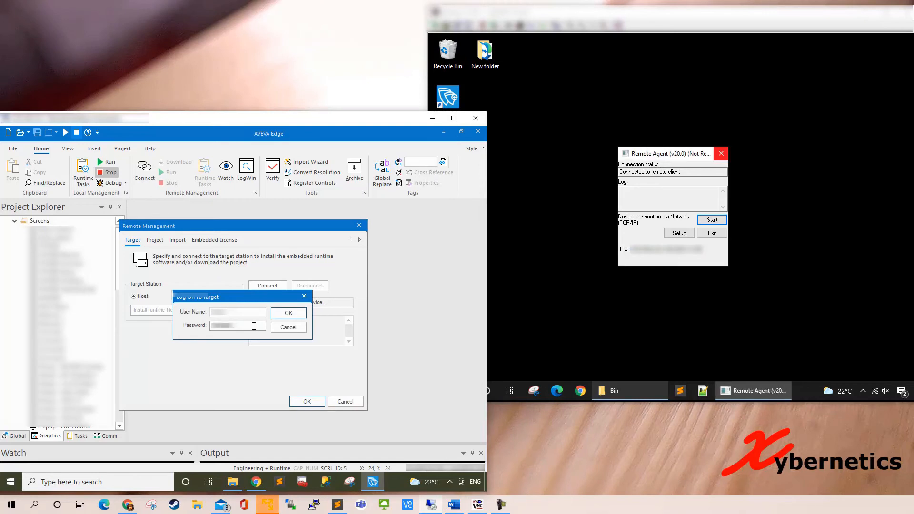
{"action": "left_click", "coordinate": [288, 314]}
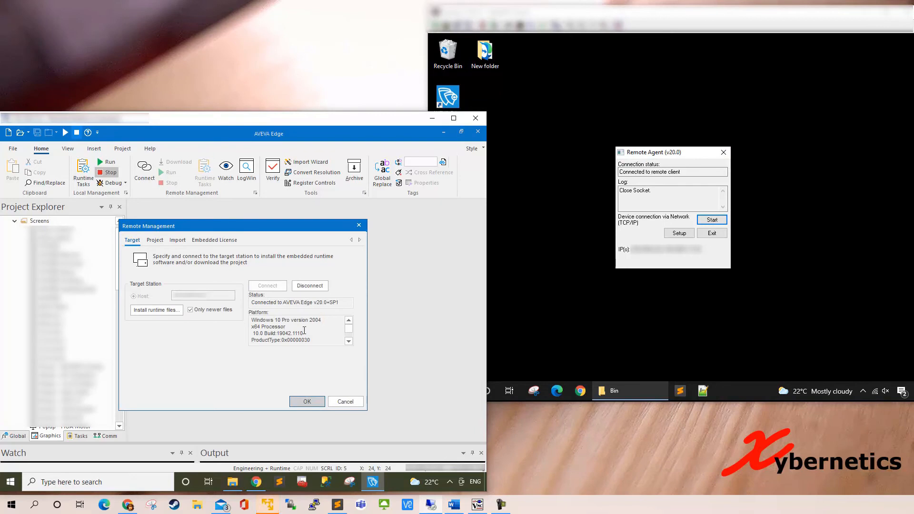
- Review the target's connection status and platform details in the Remote Management dialog
{"action": "left_click_drag", "start_coordinate": [251, 303], "coordinate": [342, 305]}
{"action": "left_click_drag", "start_coordinate": [251, 319], "coordinate": [310, 347]}
{"action": "left_click", "coordinate": [312, 341]}
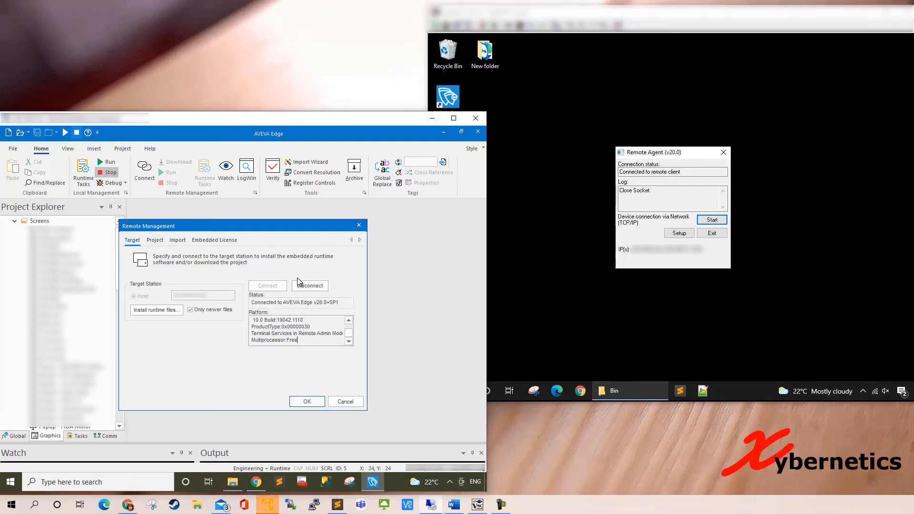
- Disconnect from the target station and exit the Remote Agent on the target machine, confirming the exit
{"action": "left_click", "coordinate": [320, 288]}
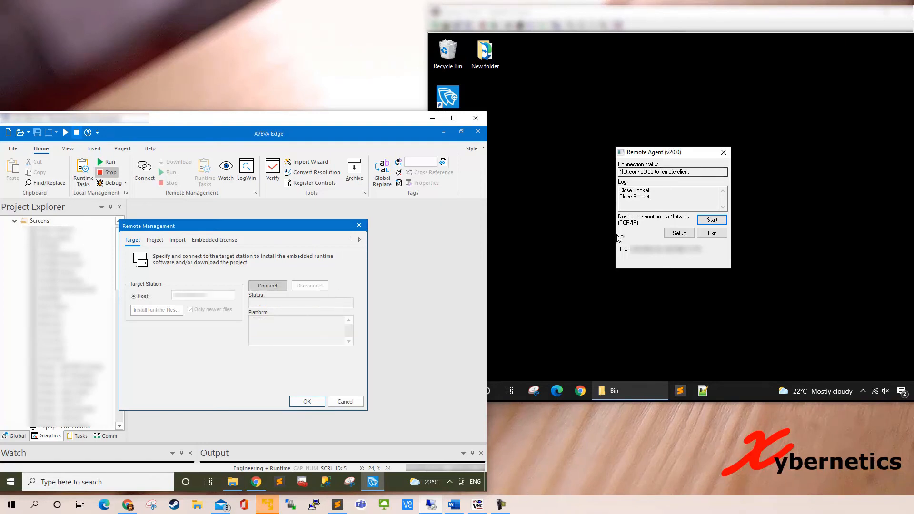
{"action": "left_click", "coordinate": [711, 238]}
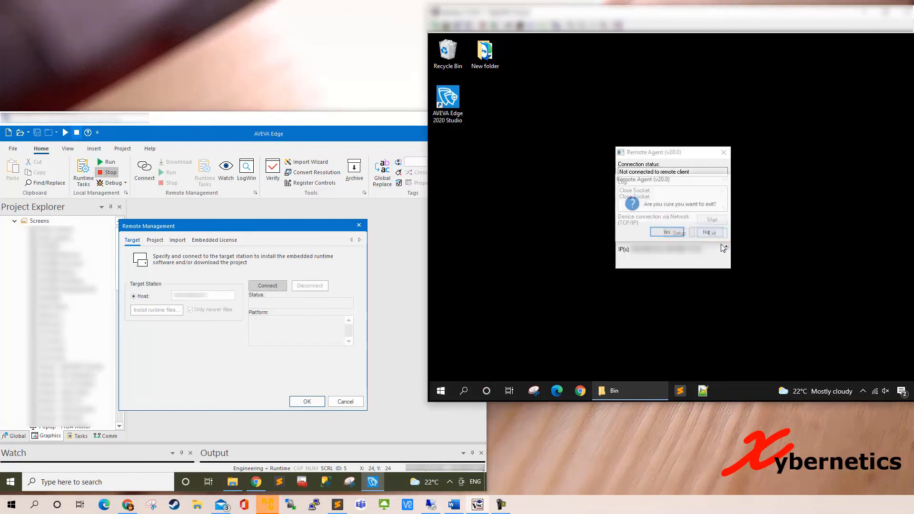
{"action": "left_click", "coordinate": [668, 233]}
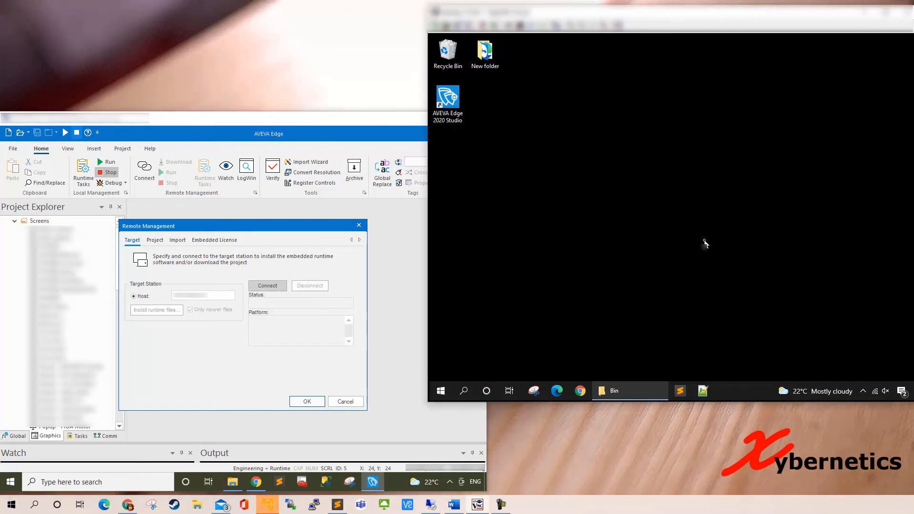
- Look through the target machine's hidden tray icons to verify that the Remote Agent is closed
{"action": "left_click", "coordinate": [863, 391]}
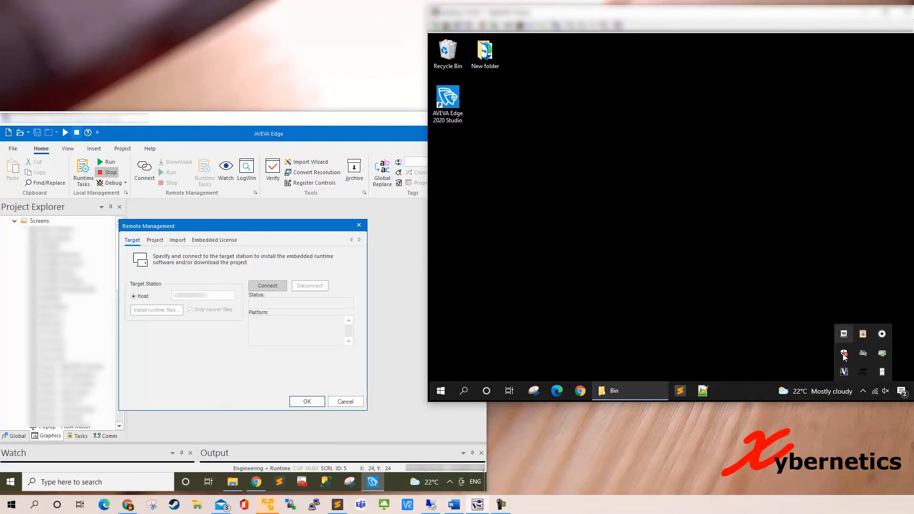
{"action": "left_click", "coordinate": [744, 243]}
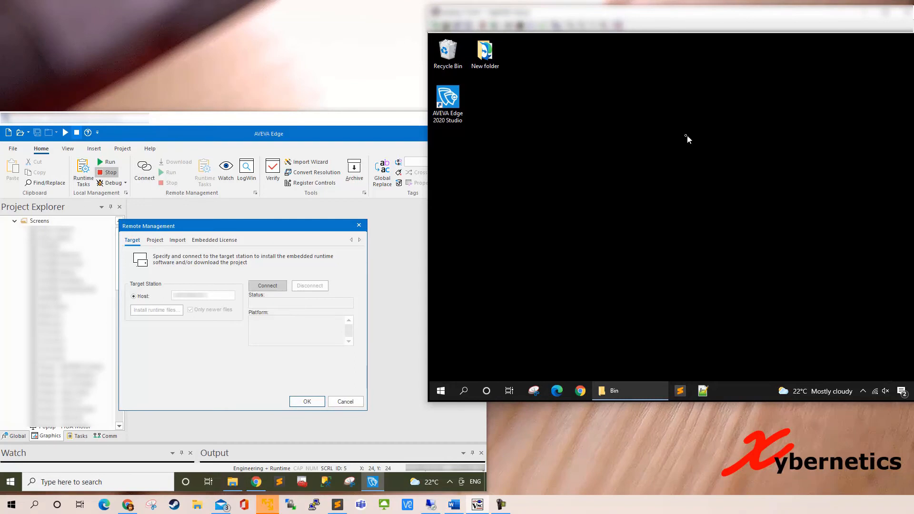
- Try to connect to the target station with the Remote Agent closed, and examine the reported connection status
{"action": "left_click", "coordinate": [215, 295]}
{"action": "left_click", "coordinate": [267, 286]}
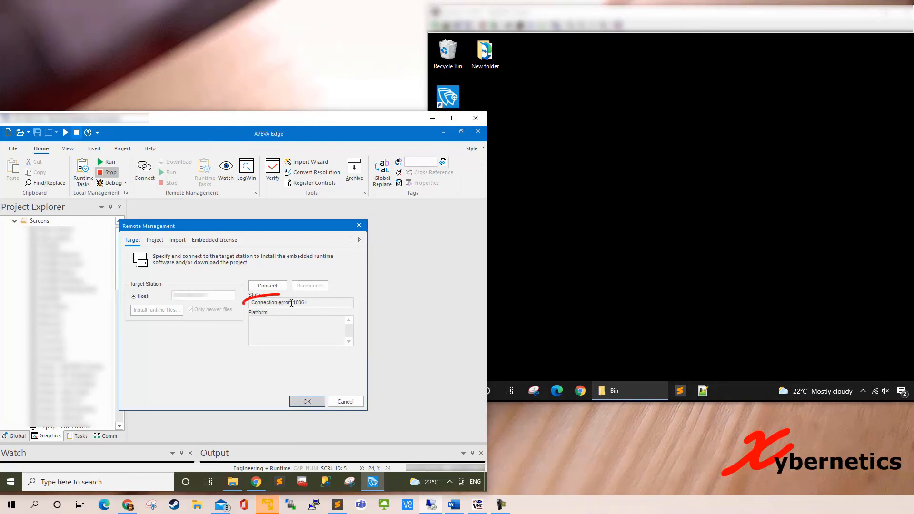
{"action": "left_click_drag", "start_coordinate": [292, 303], "coordinate": [301, 302]}
{"action": "left_click", "coordinate": [308, 302]}
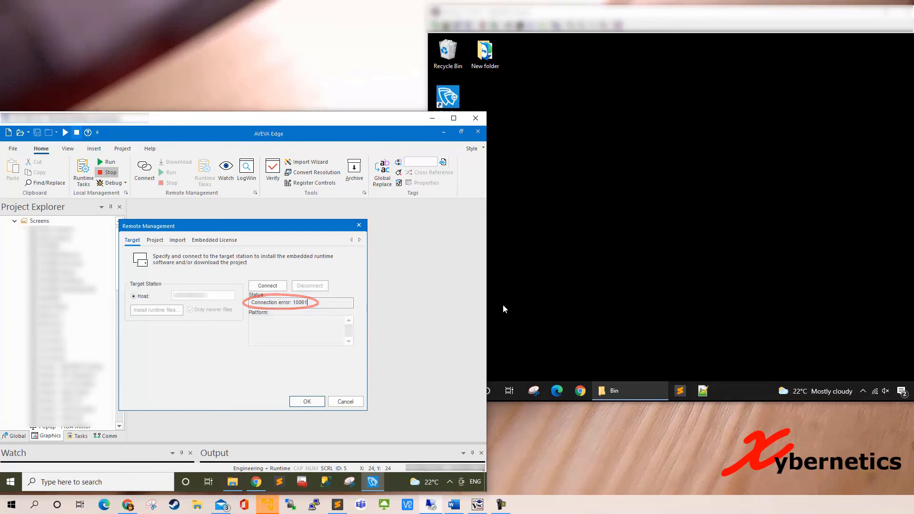
- On the target machine, run CEServer from the AVEVA Edge 2020 Bin folder and minimize the folder window
{"action": "left_click", "coordinate": [642, 342]}
{"action": "left_click", "coordinate": [643, 388]}
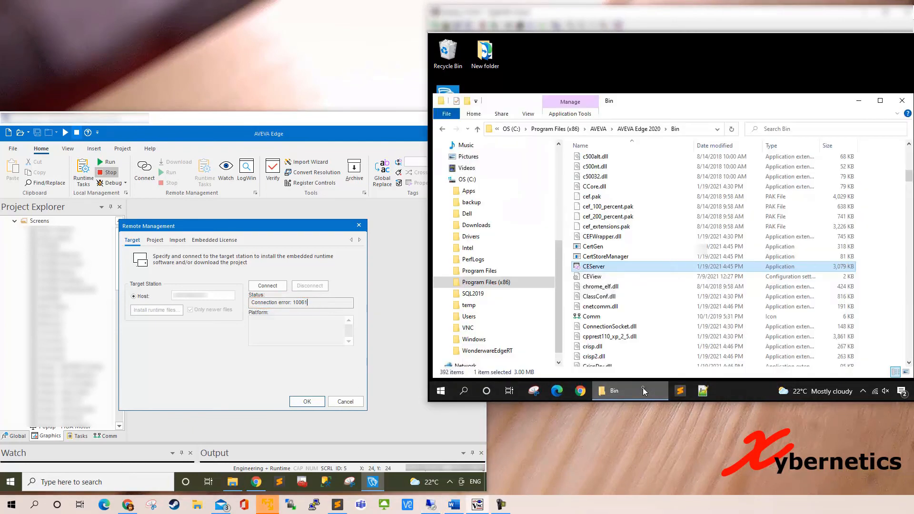
{"action": "double_click", "coordinate": [593, 268]}
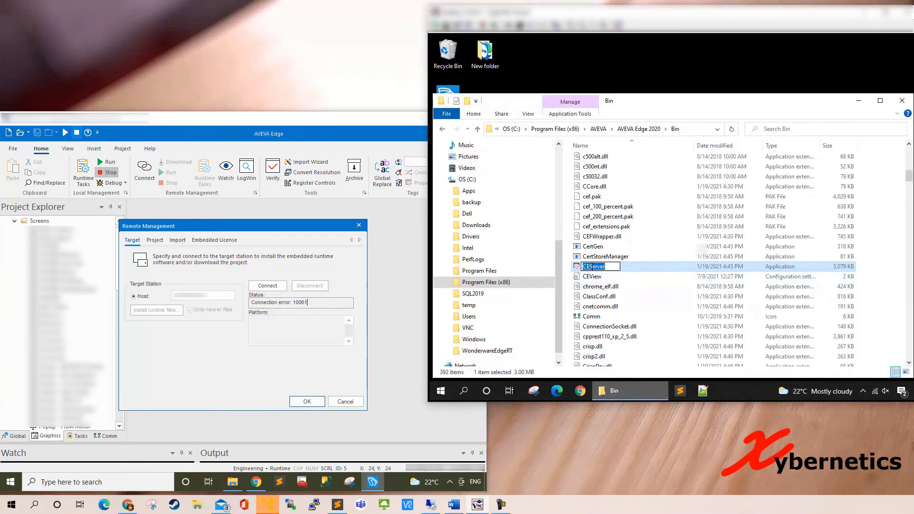
{"action": "left_click", "coordinate": [858, 102]}
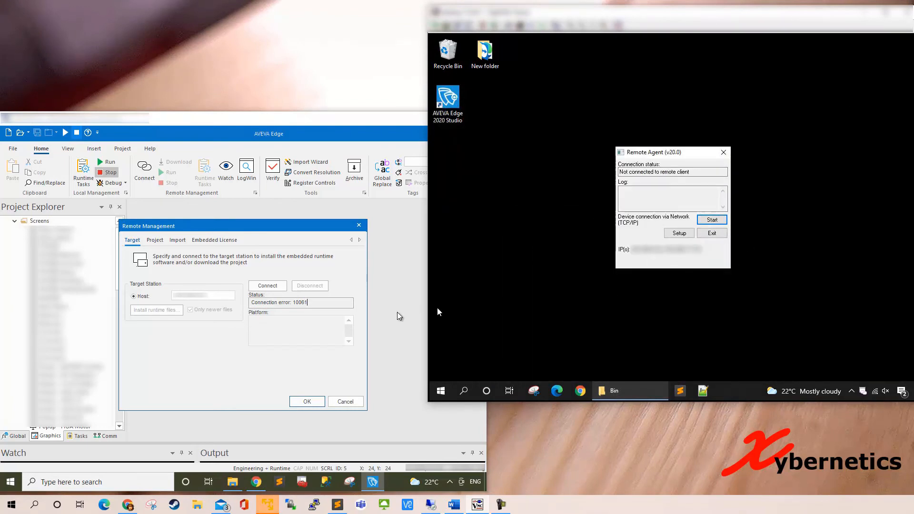
- Connect to the target station from Remote Management and log on with the target's account password
{"action": "left_click", "coordinate": [282, 288]}
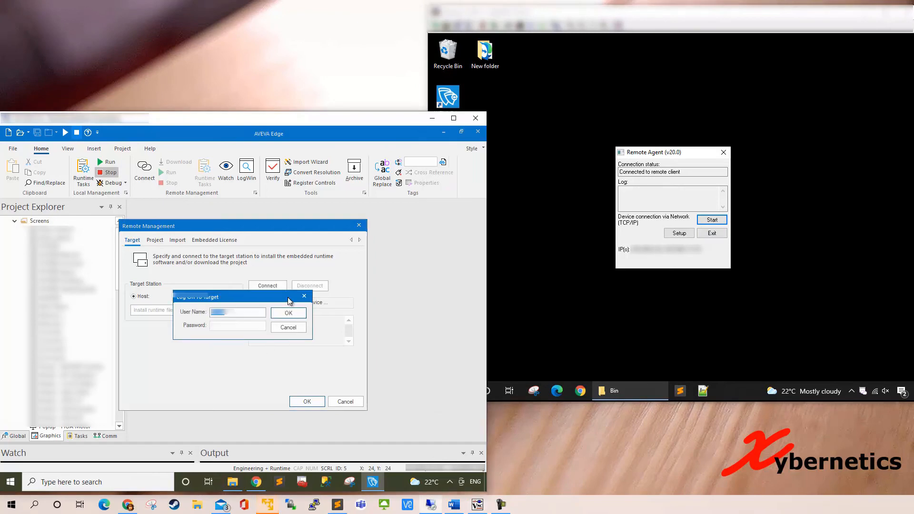
{"action": "left_click", "coordinate": [238, 327]}
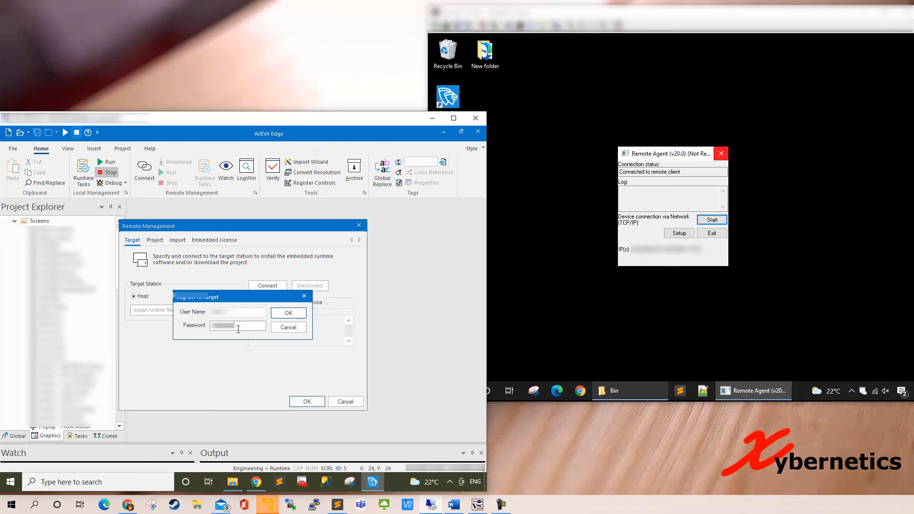
{"action": "left_click", "coordinate": [288, 313]}
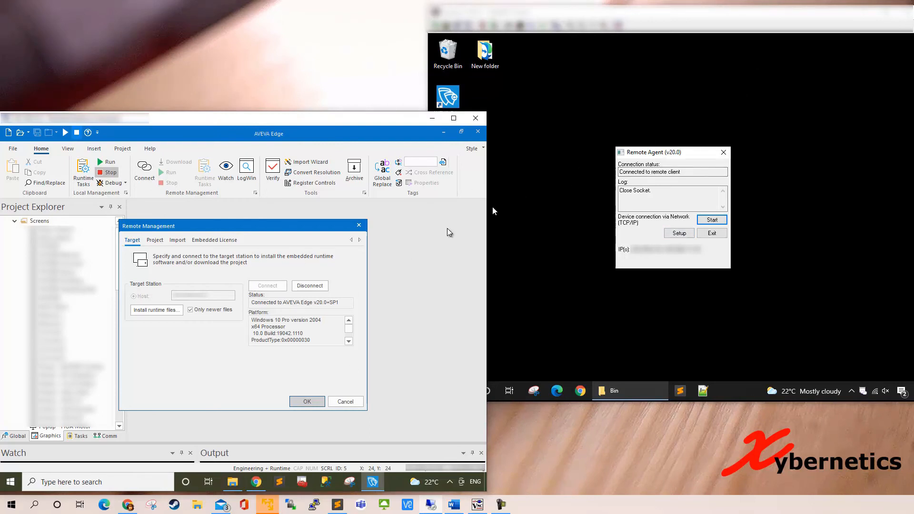
- Review the local and target project paths, the download options and the run controls in the project settings of Remote Management
{"action": "left_click", "coordinate": [156, 241]}
{"action": "left_click_drag", "start_coordinate": [227, 294], "coordinate": [149, 293]}
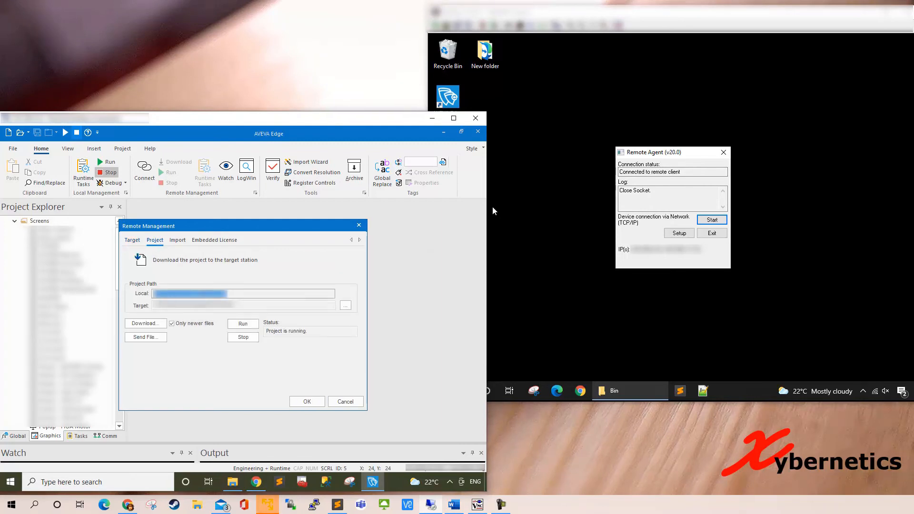
{"action": "left_click", "coordinate": [232, 294]}
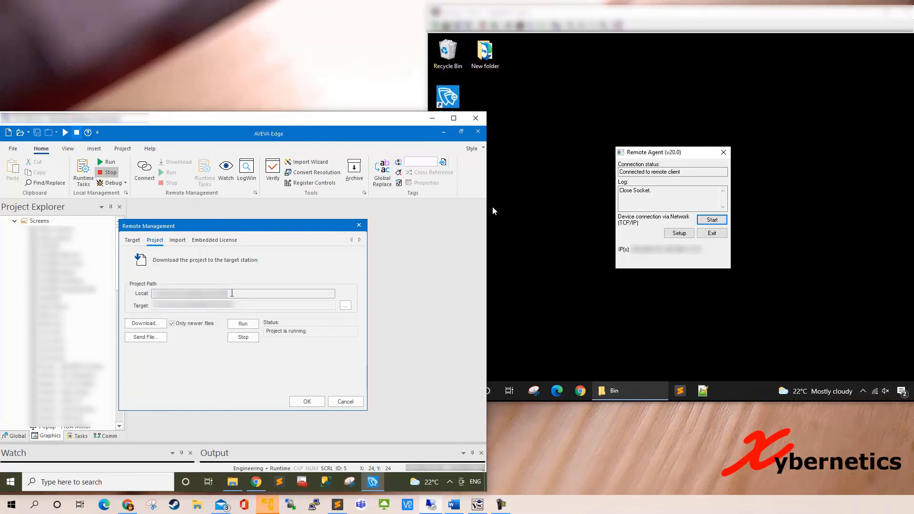
{"action": "left_click_drag", "start_coordinate": [232, 293], "coordinate": [152, 293]}
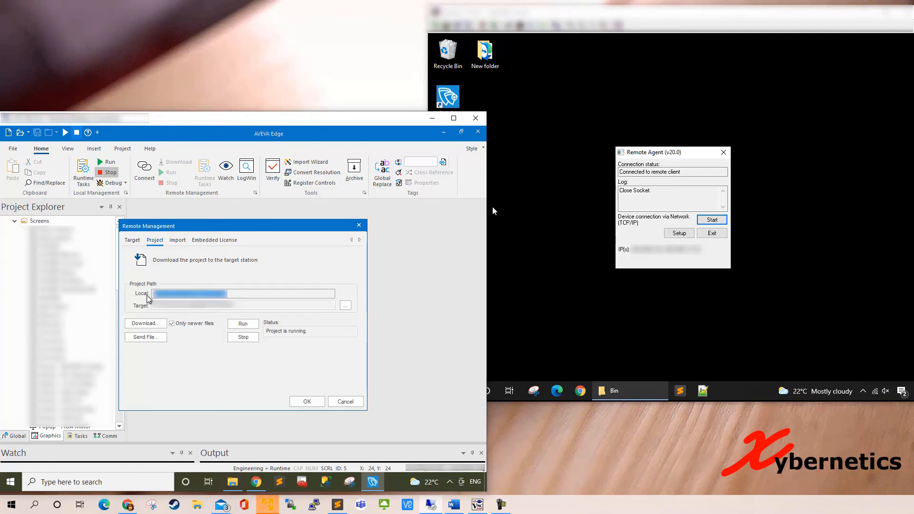
{"action": "left_click_drag", "start_coordinate": [154, 306], "coordinate": [239, 303]}
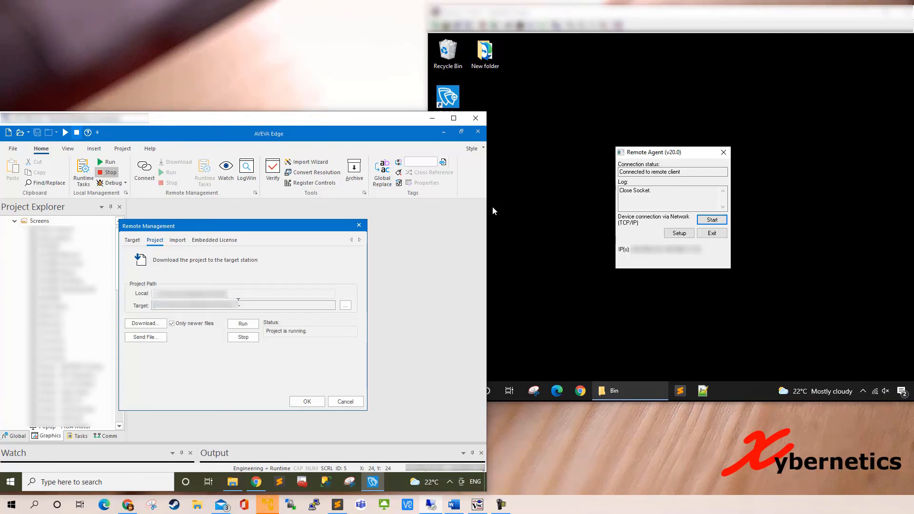
{"action": "left_click", "coordinate": [492, 207]}
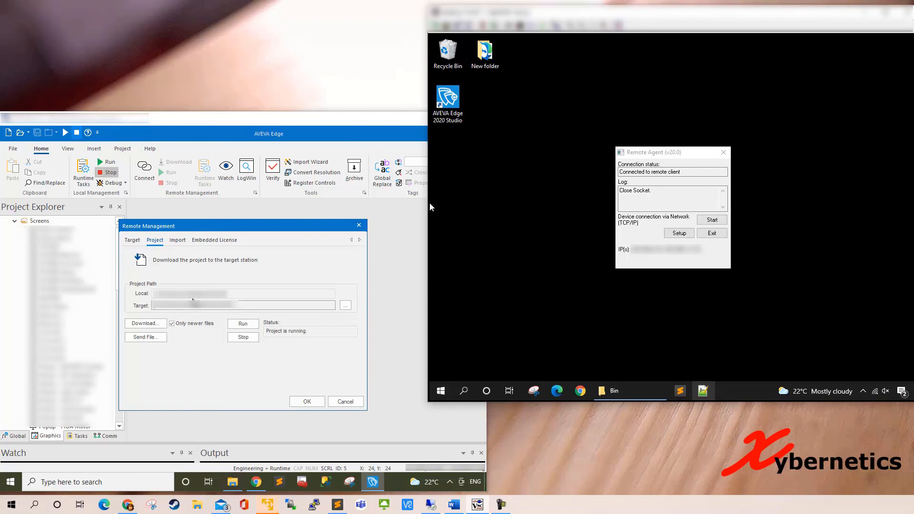
{"action": "left_click", "coordinate": [241, 305]}
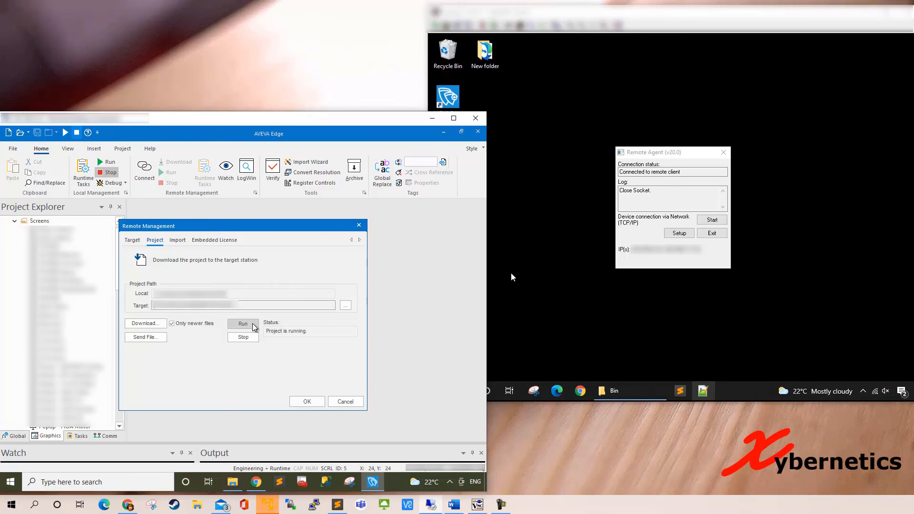
{"action": "left_click", "coordinate": [568, 301]}
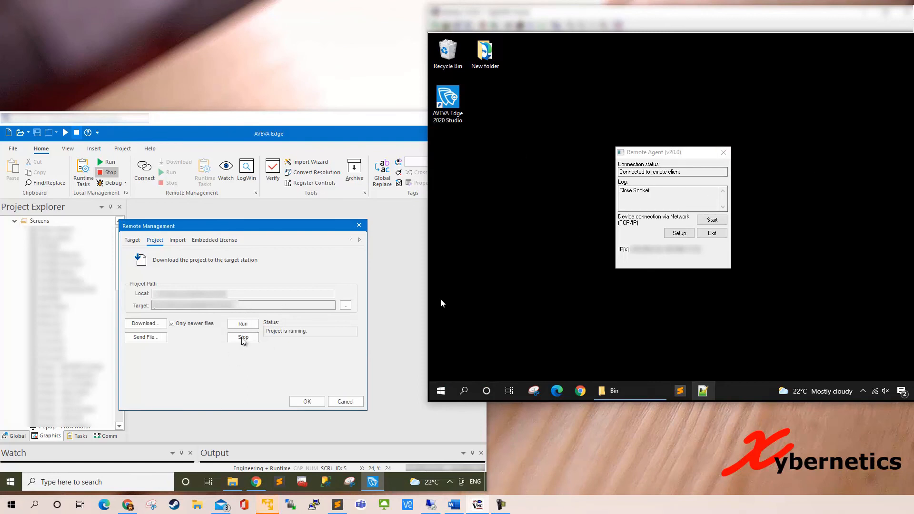
- Review the import source and destination paths and the embedded license settings for the target station
{"action": "left_click", "coordinate": [183, 241]}
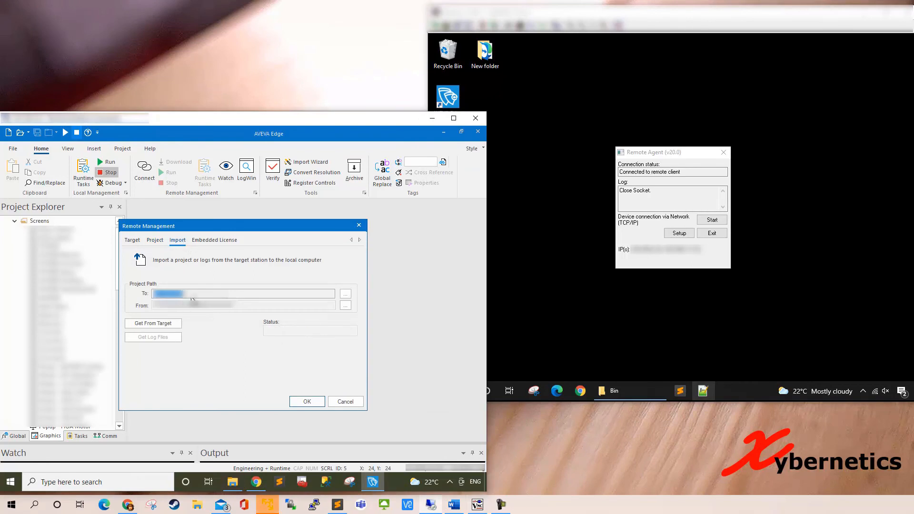
{"action": "left_click_drag", "start_coordinate": [239, 305], "coordinate": [153, 305]}
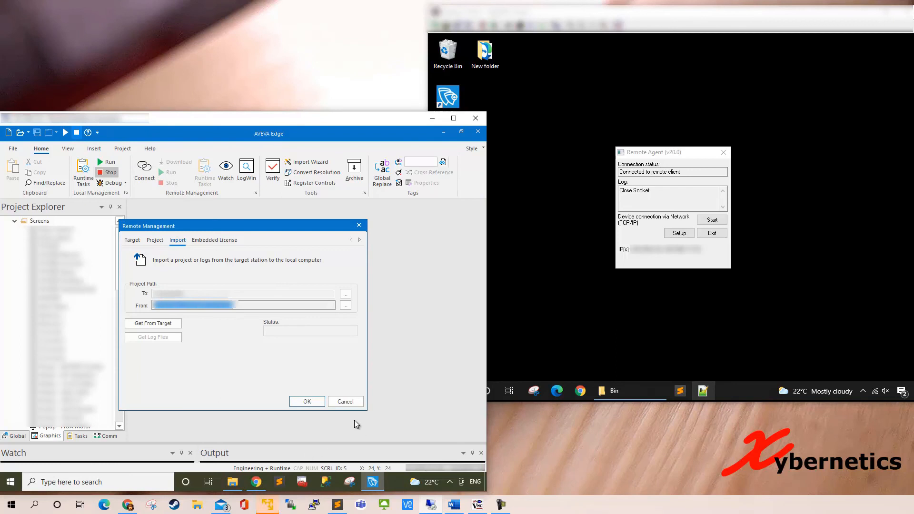
{"action": "left_click", "coordinate": [577, 265]}
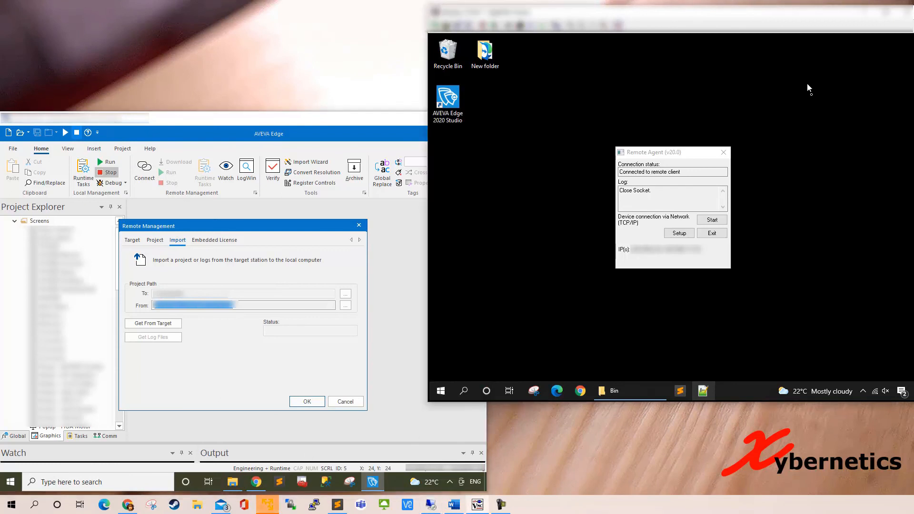
{"action": "left_click", "coordinate": [247, 367]}
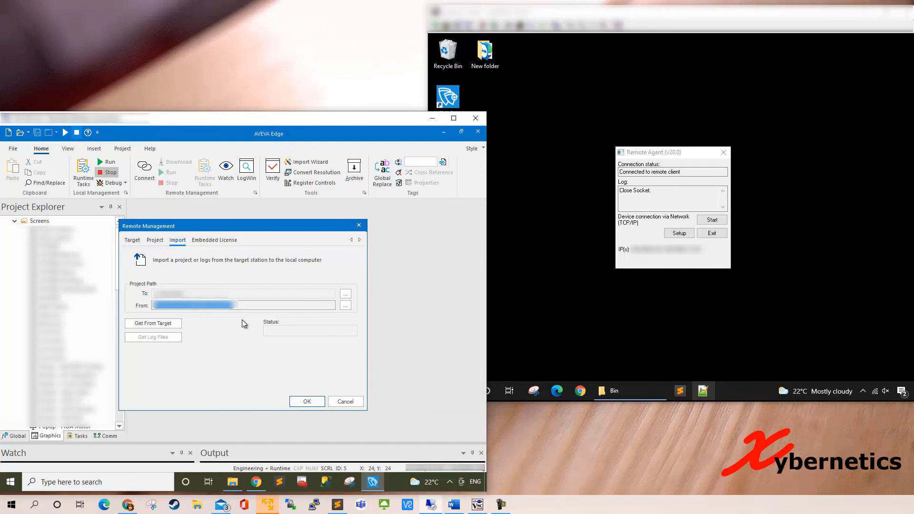
{"action": "left_click", "coordinate": [223, 243]}
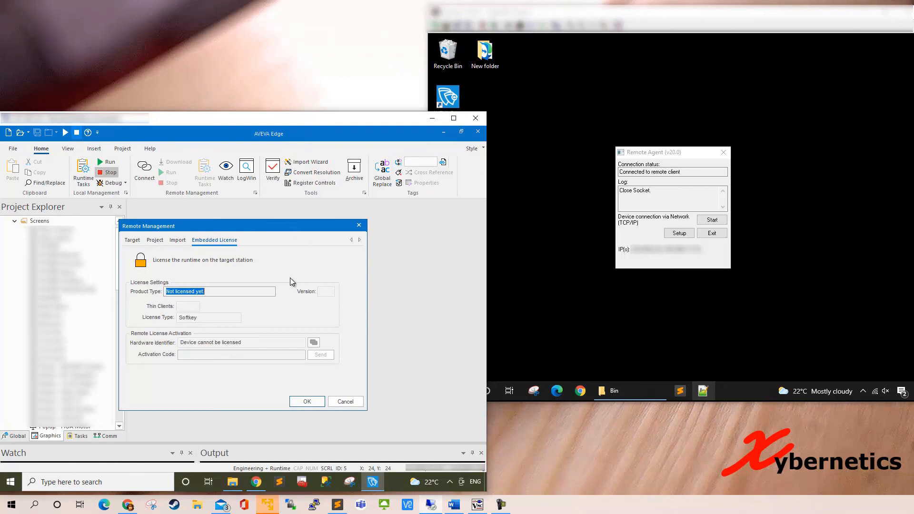
{"action": "left_click", "coordinate": [636, 101]}
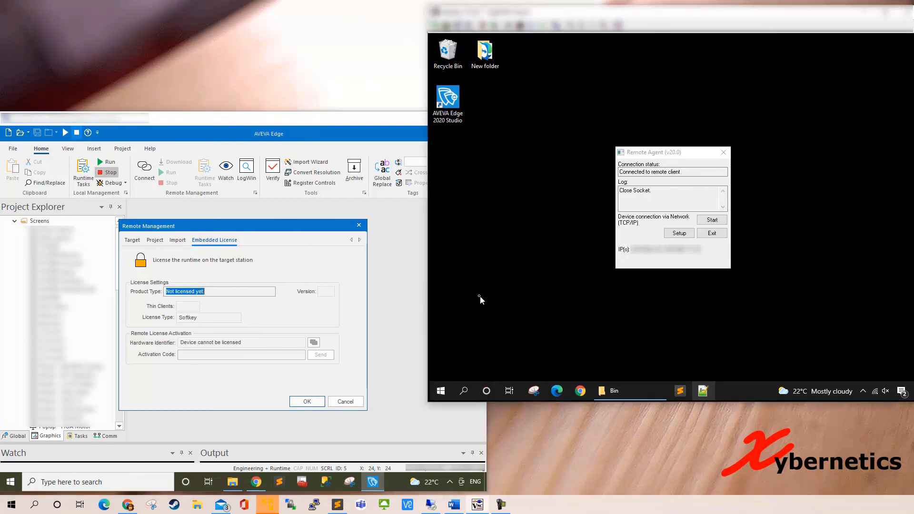
{"action": "left_click", "coordinate": [410, 319]}
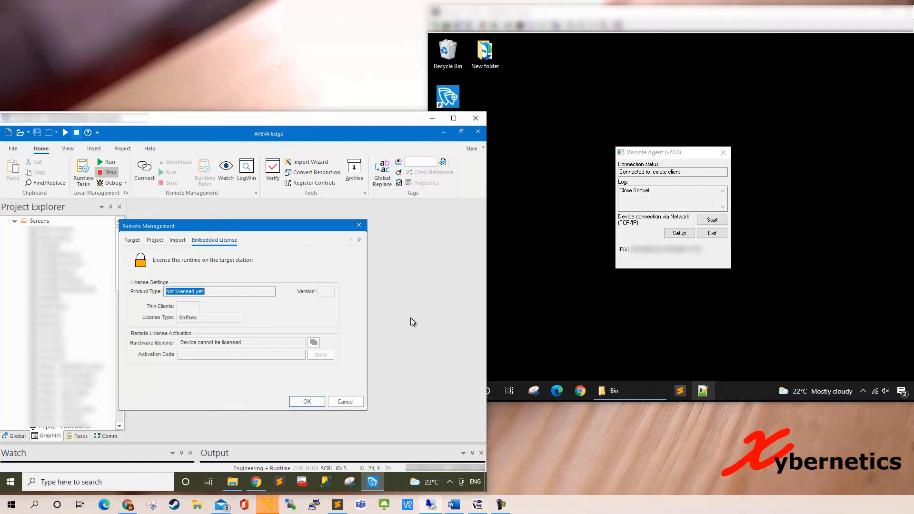
- Download the project's newer files to the target station, accepting the product type warning, and close Remote Management
{"action": "left_click", "coordinate": [161, 242]}
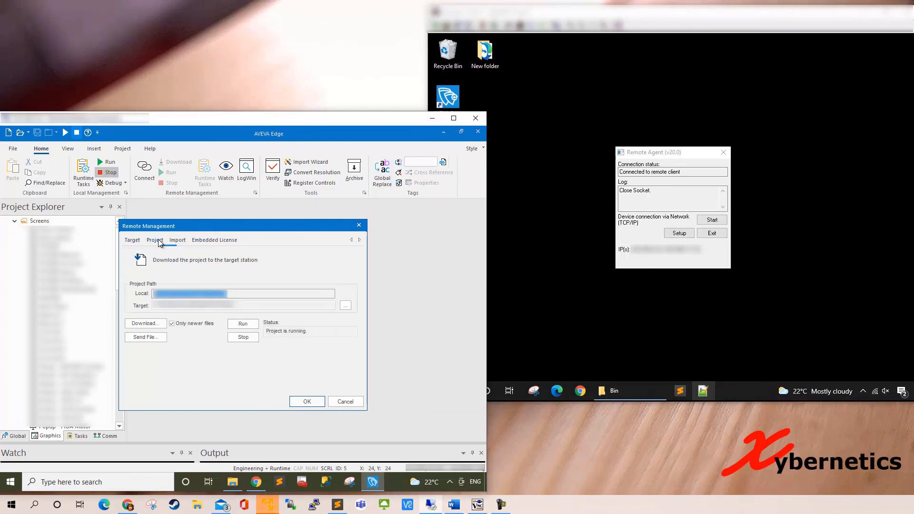
{"action": "left_click", "coordinate": [159, 326]}
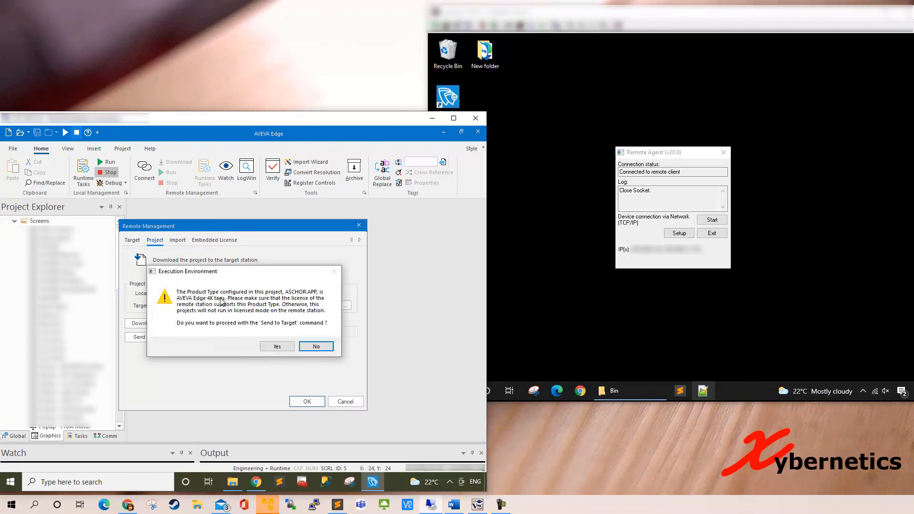
{"action": "left_click", "coordinate": [272, 347]}
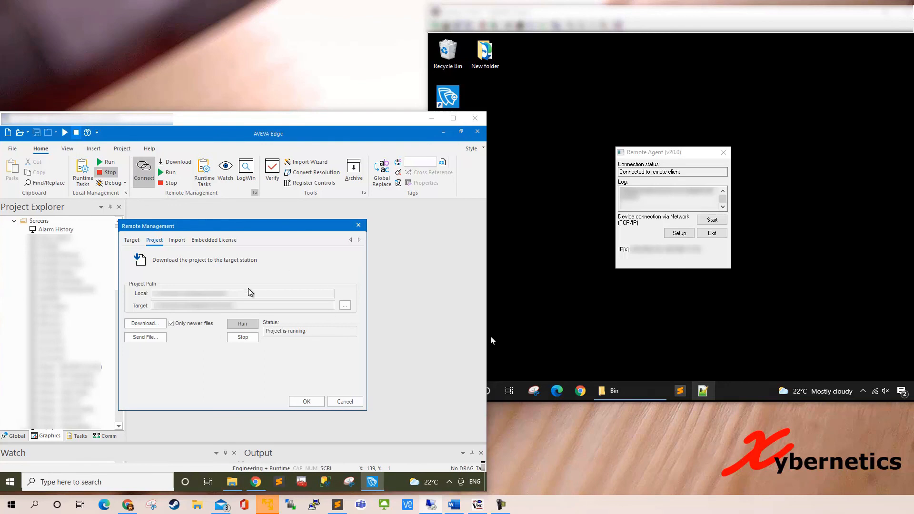
{"action": "left_click", "coordinate": [351, 401]}
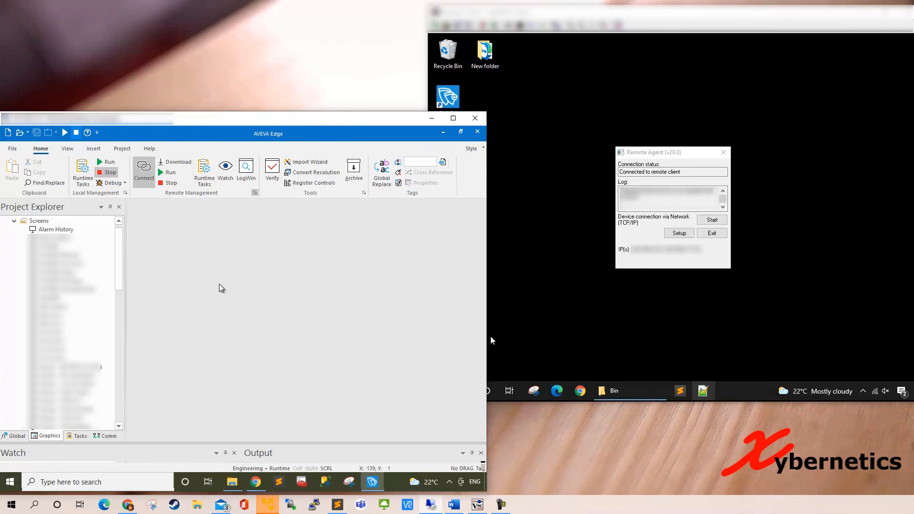
- Open the Alarm History screen and enable Show header in the alarm control's properties
{"action": "double_click", "coordinate": [62, 230]}
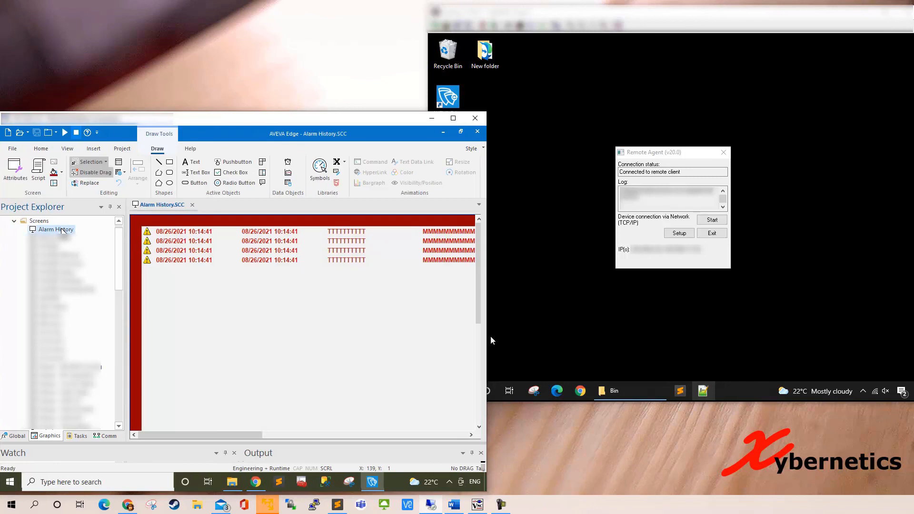
{"action": "right_click", "coordinate": [222, 317]}
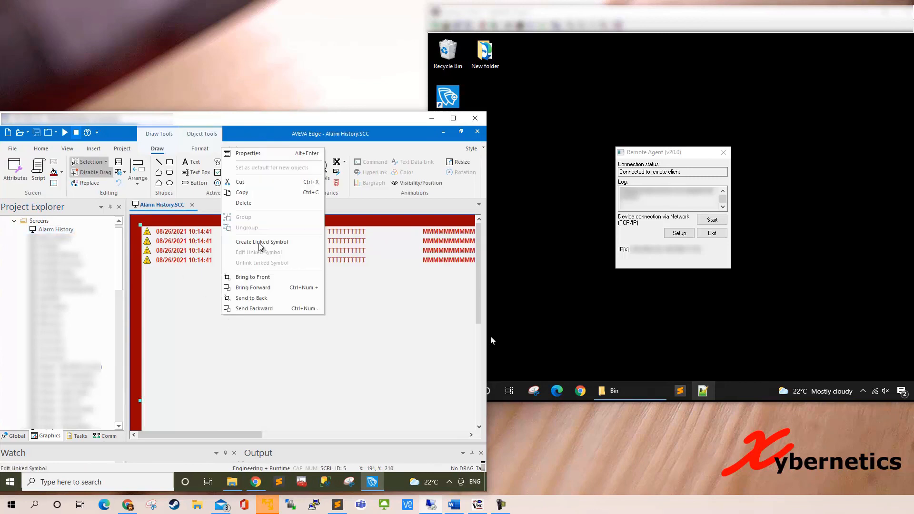
{"action": "left_click", "coordinate": [269, 153]}
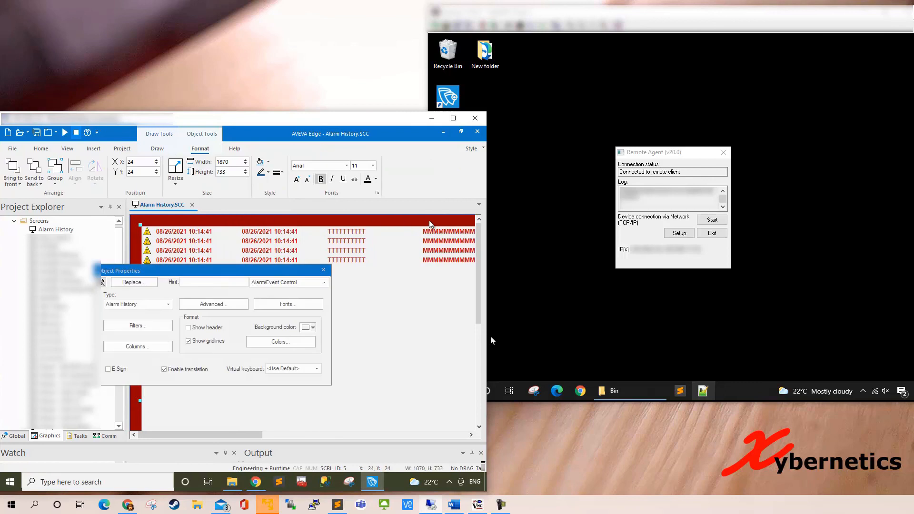
{"action": "left_click", "coordinate": [198, 328]}
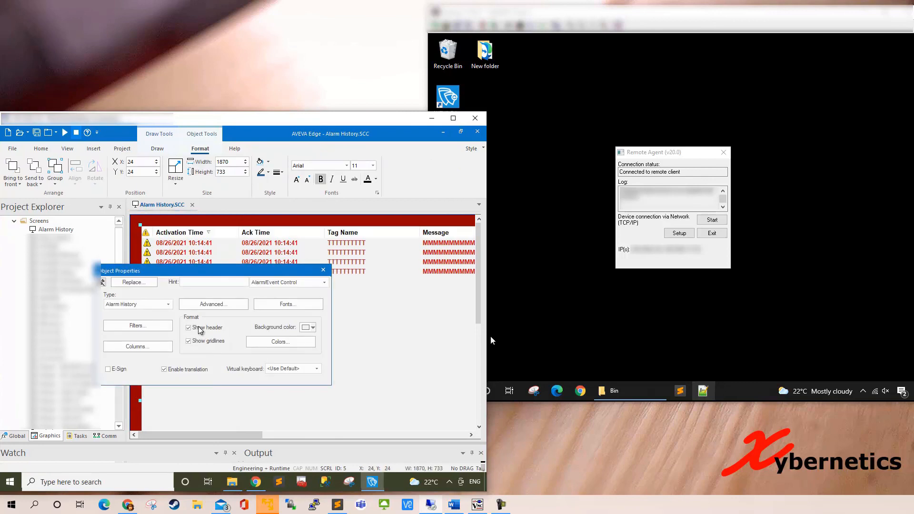
{"action": "left_click", "coordinate": [323, 270]}
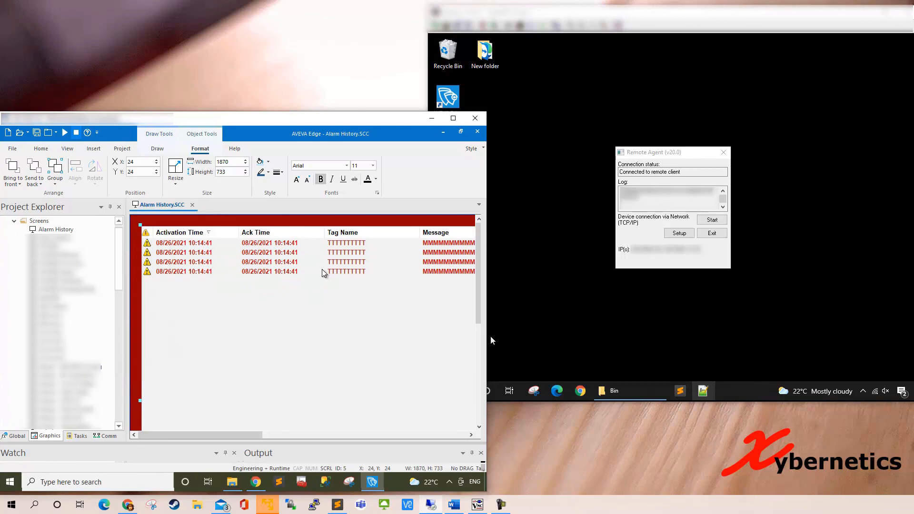
- Save the Alarm History screen, accept downloading it to the target system, and close the screen
{"action": "left_click", "coordinate": [36, 137]}
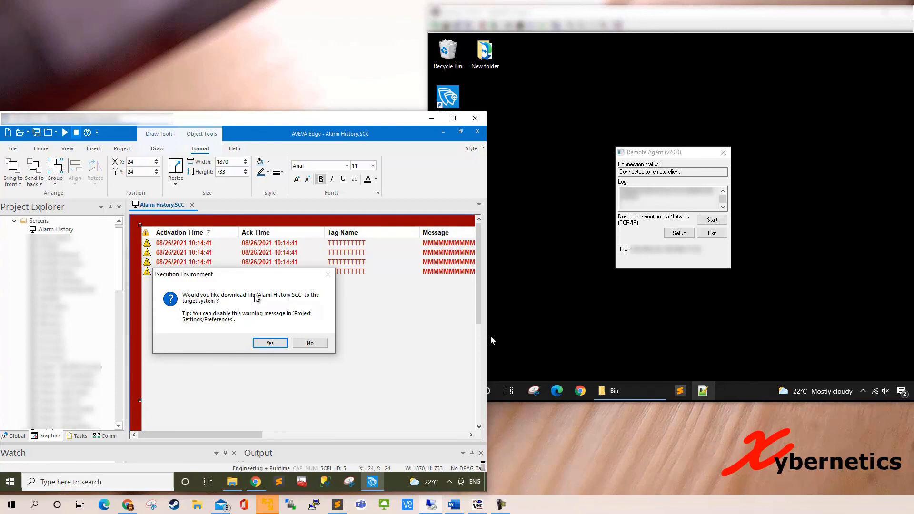
{"action": "left_click", "coordinate": [275, 345]}
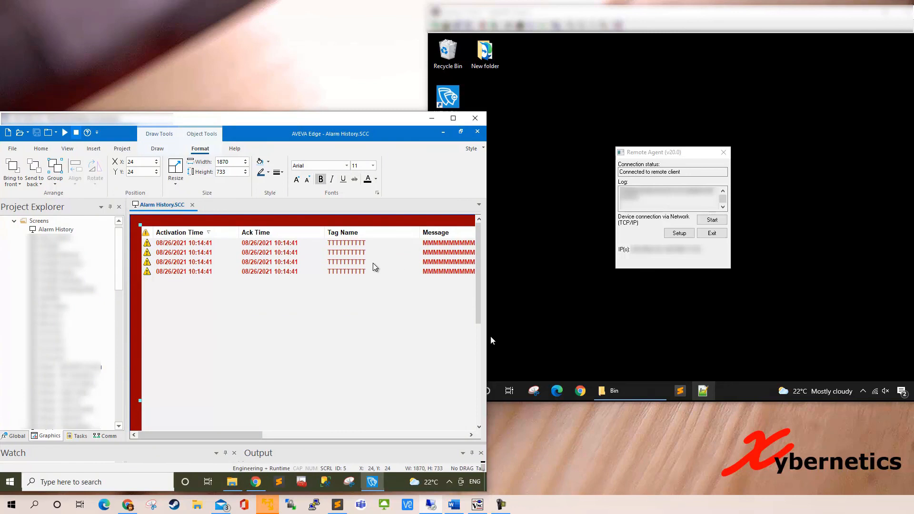
{"action": "left_click", "coordinate": [192, 205]}
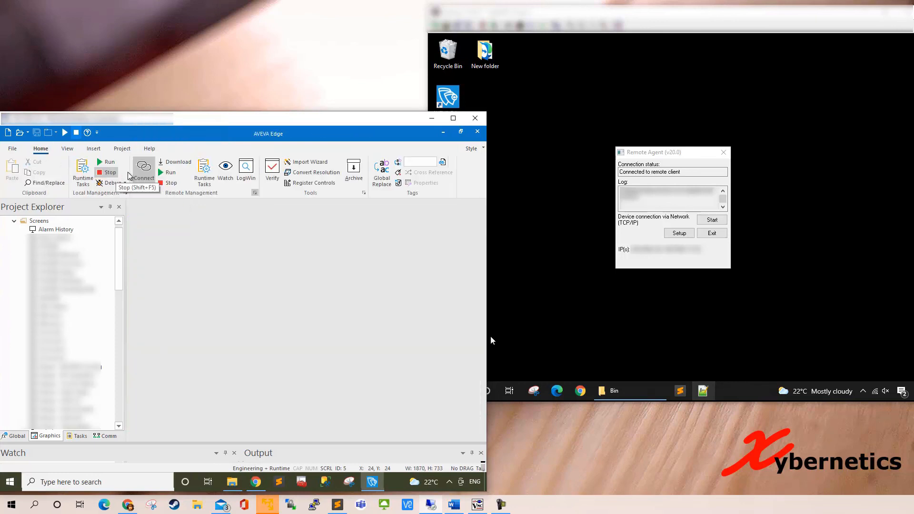
- Stop the project on the target station through Remote Management and run it again
{"action": "left_click", "coordinate": [145, 171]}
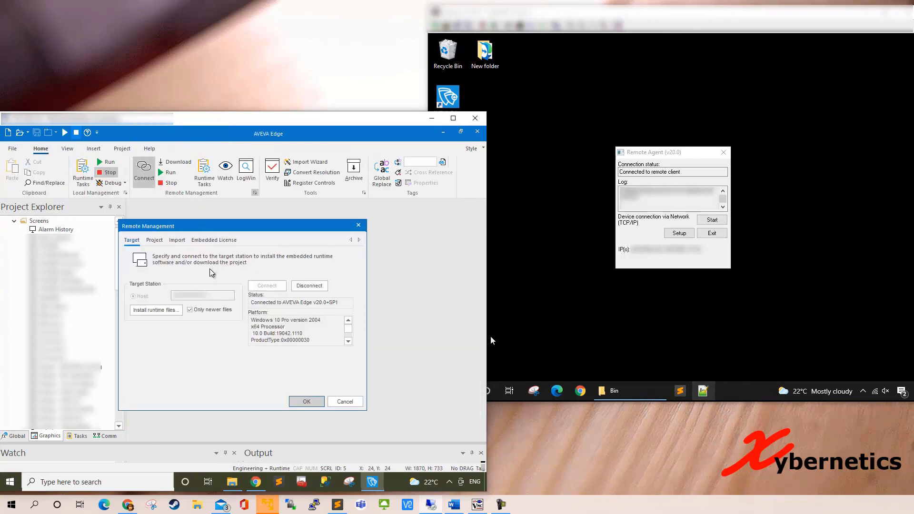
{"action": "left_click", "coordinate": [157, 241]}
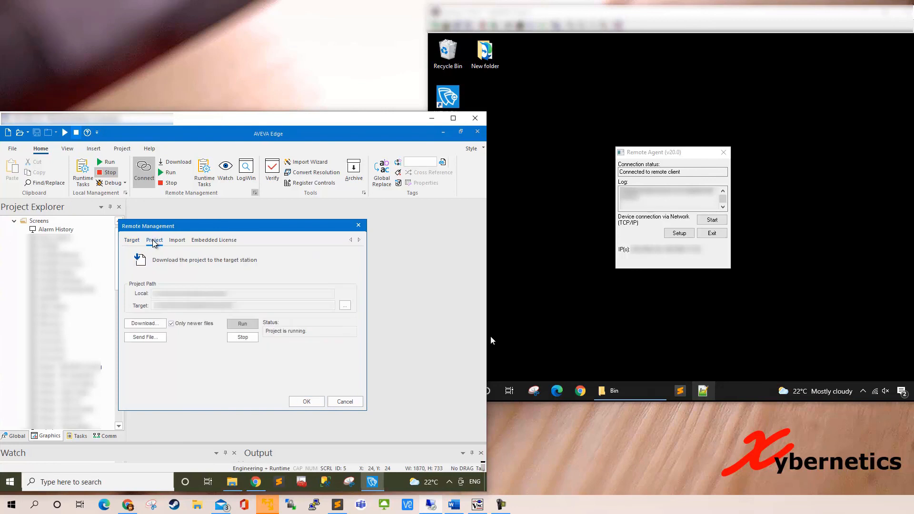
{"action": "left_click", "coordinate": [251, 337]}
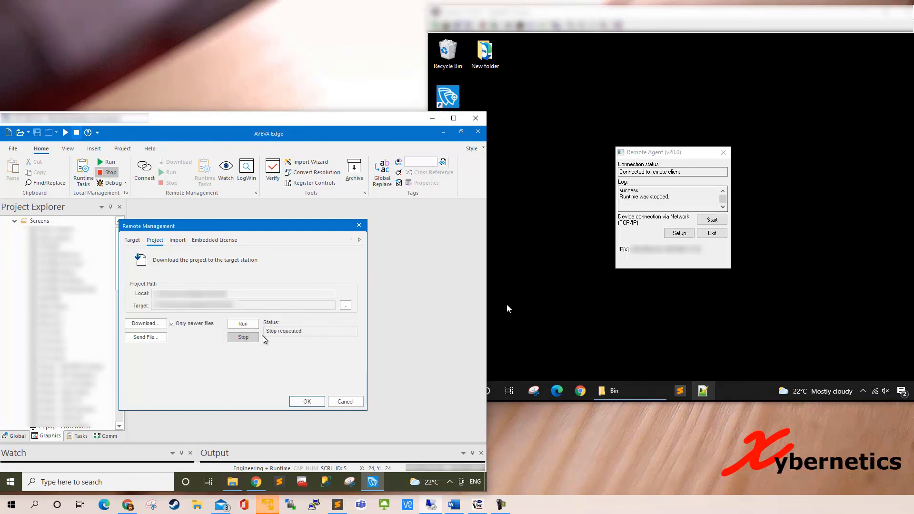
{"action": "left_click", "coordinate": [251, 328]}
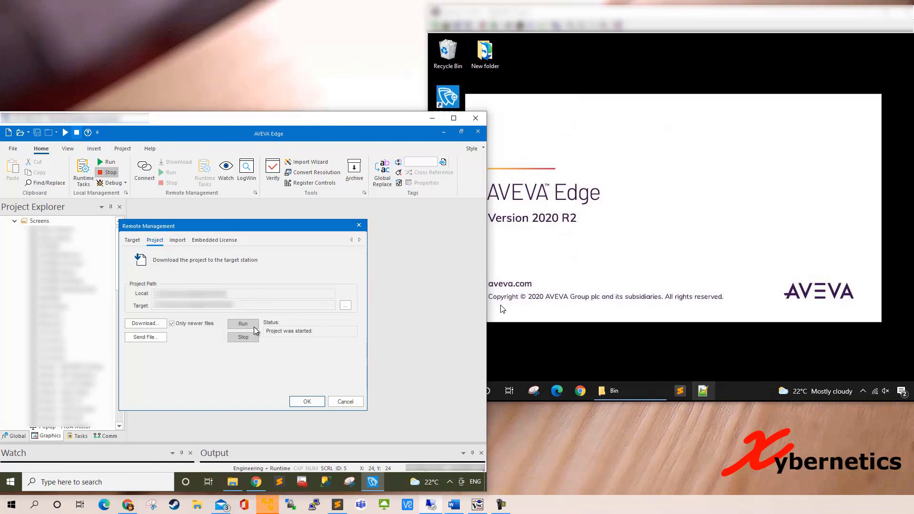